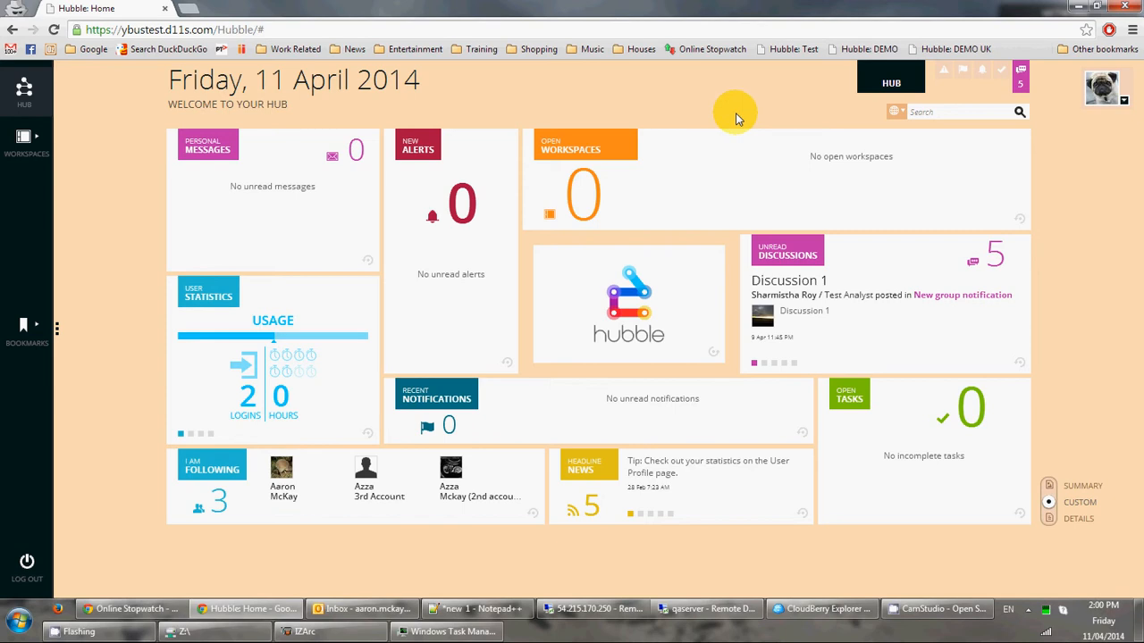
# Create a new Untitled Workspace from the Open Workspaces flyout.
pyautogui.click(38, 150)
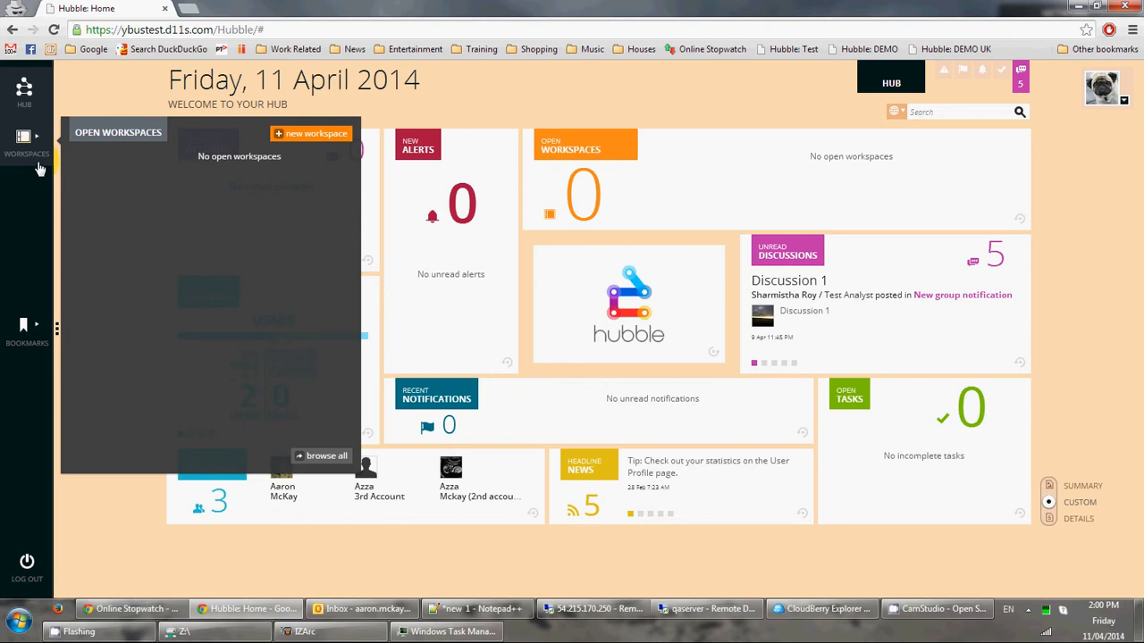
pyautogui.click(299, 136)
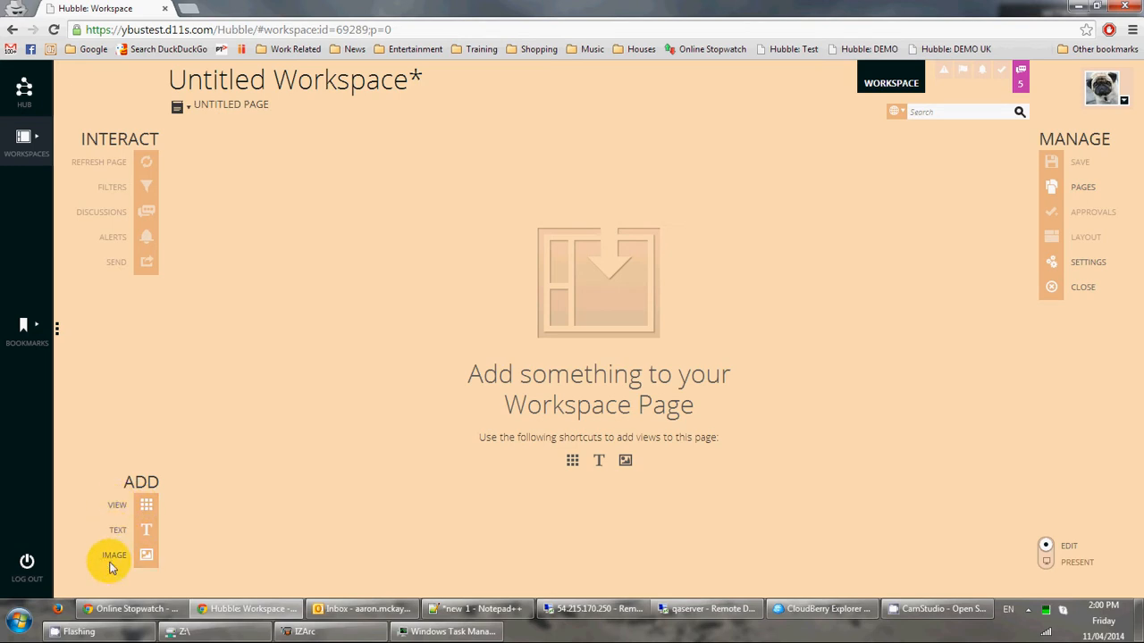
# Filter the view catalogue to the Global tag and add the Trial Balance for CO 00001 Metrics gauge.
pyautogui.click(146, 508)
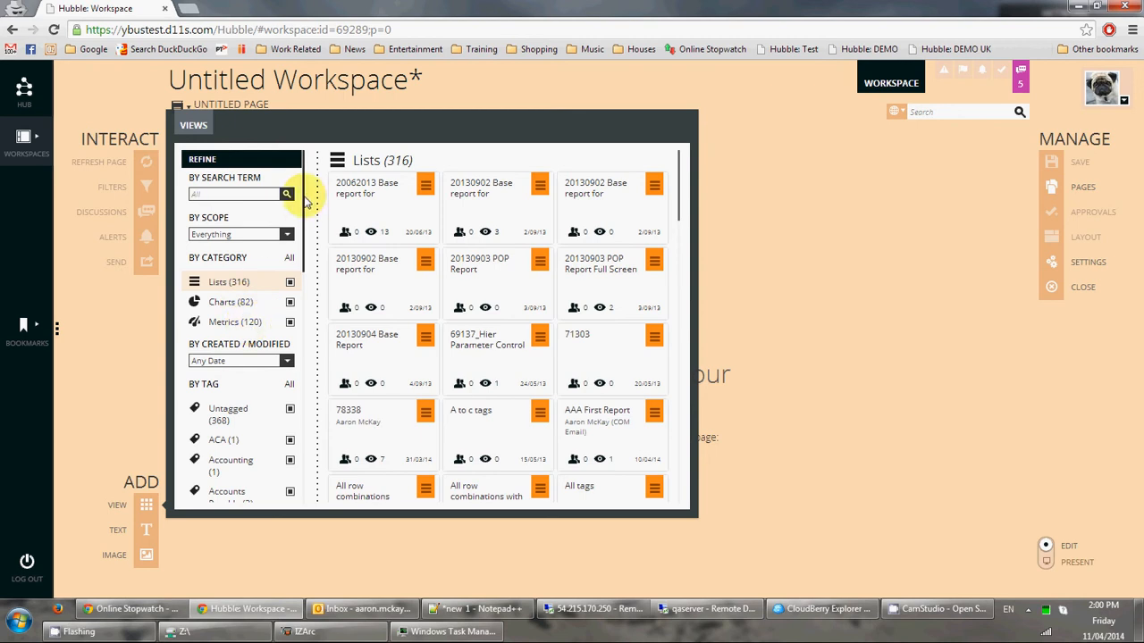
pyautogui.moveTo(305, 202); pyautogui.dragTo(305, 246)
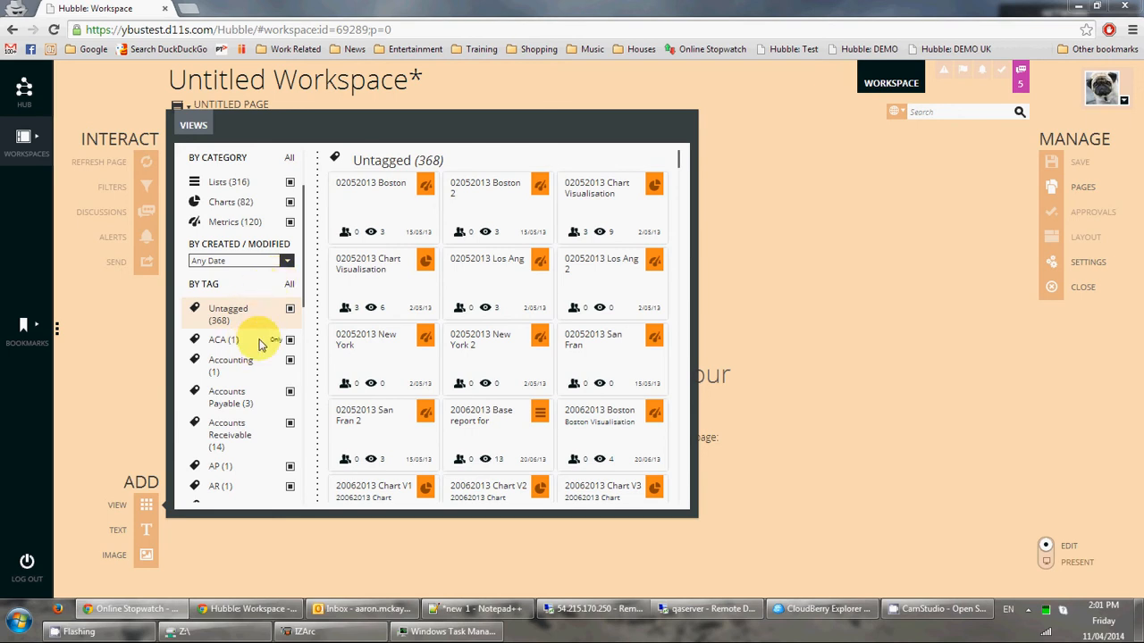
pyautogui.moveTo(304, 261); pyautogui.dragTo(288, 382)
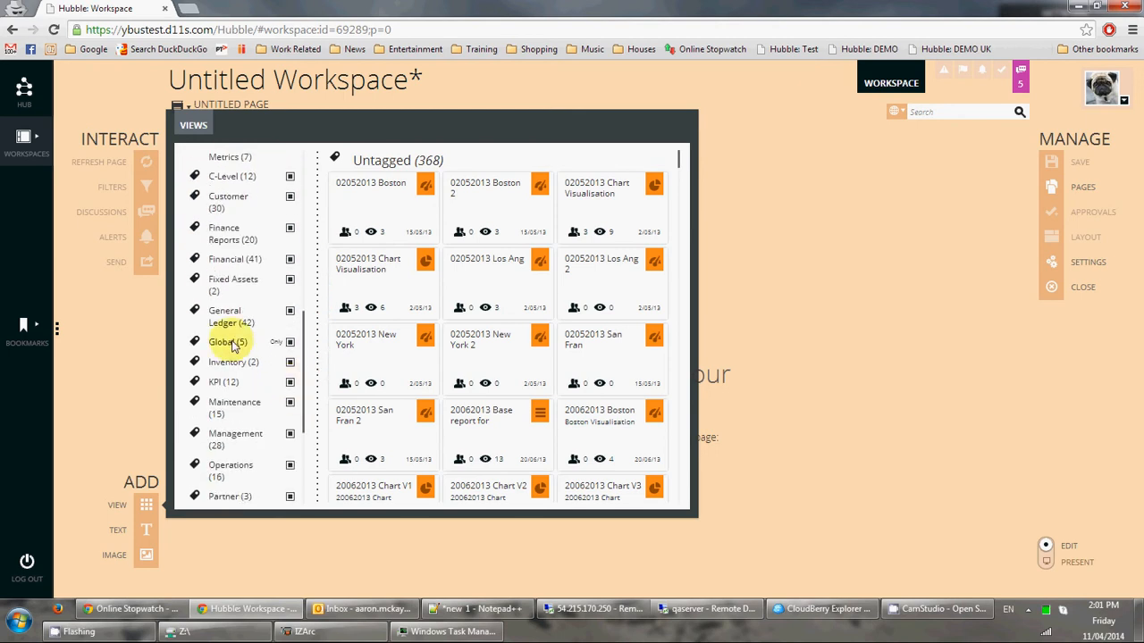
pyautogui.click(275, 345)
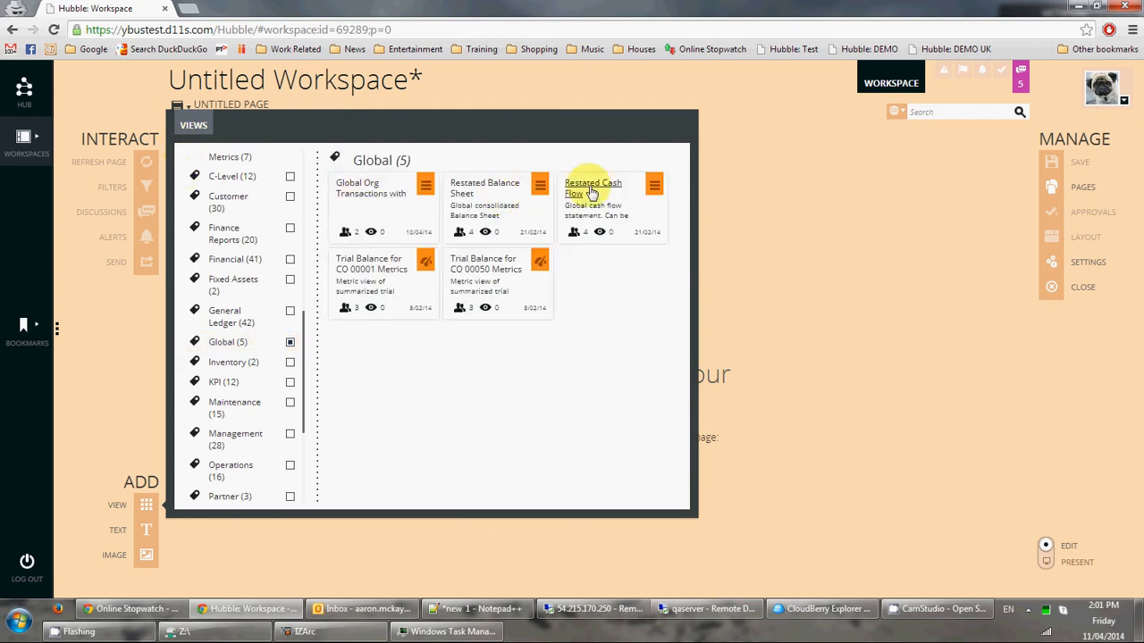
pyautogui.click(367, 268)
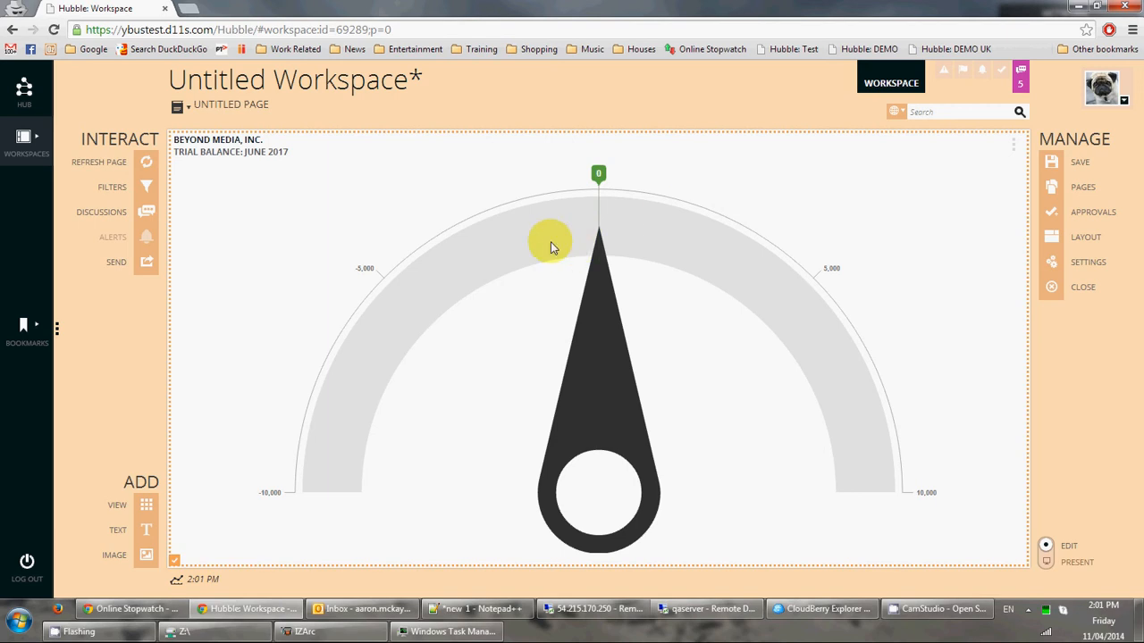
# Add the Global Org Transactions list and the Restated Balance Sheet views to the page.
pyautogui.click(146, 508)
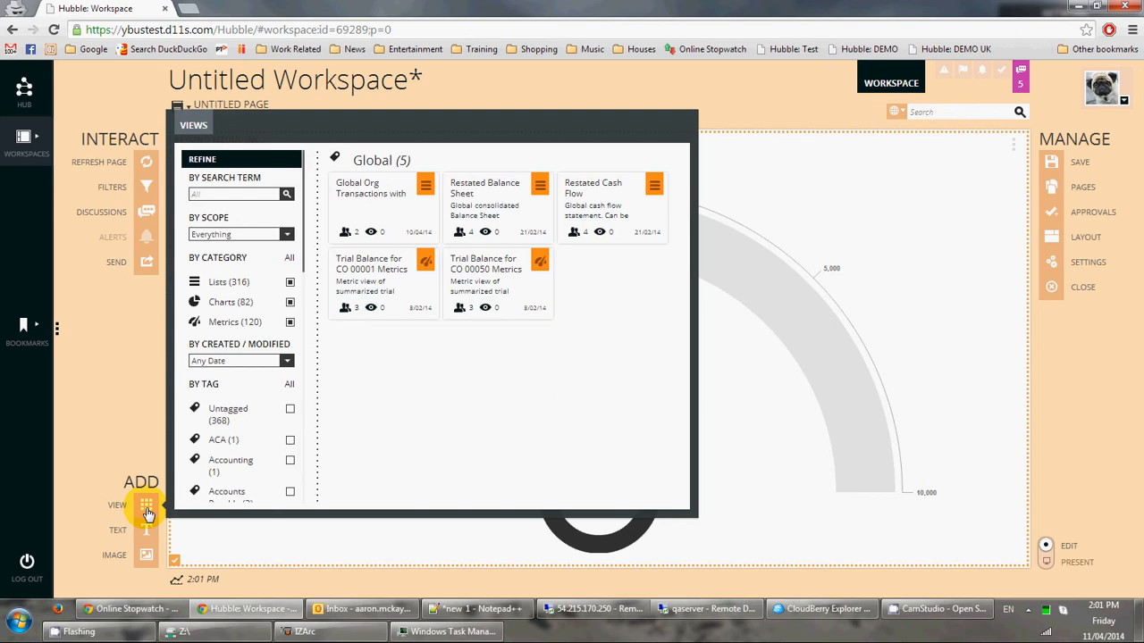
pyautogui.click(371, 198)
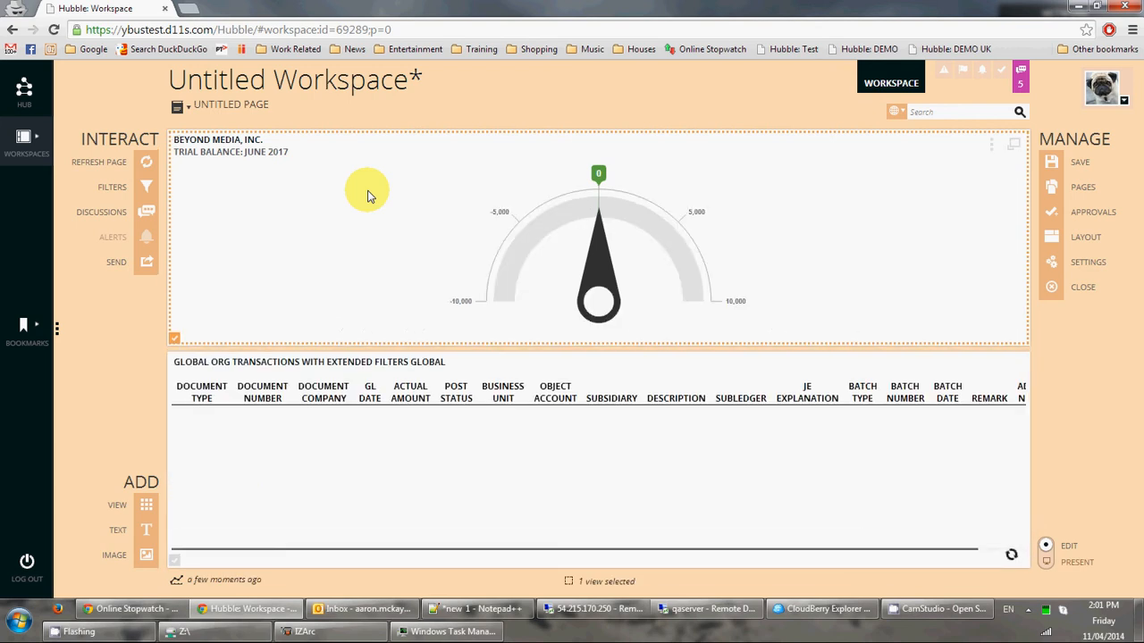
pyautogui.click(146, 511)
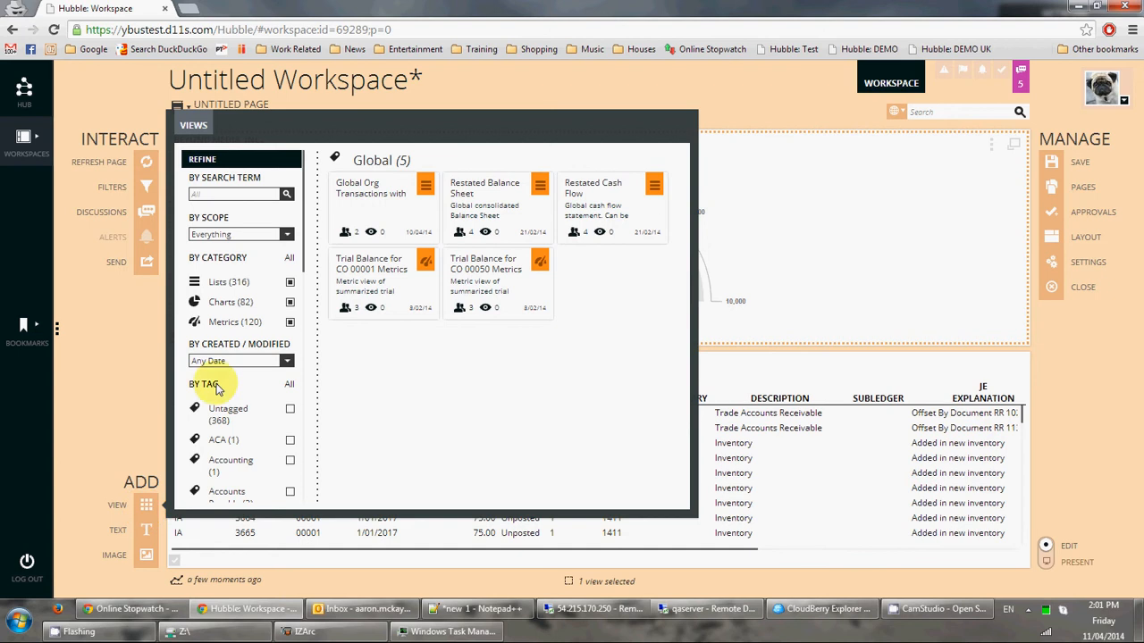
pyautogui.click(471, 190)
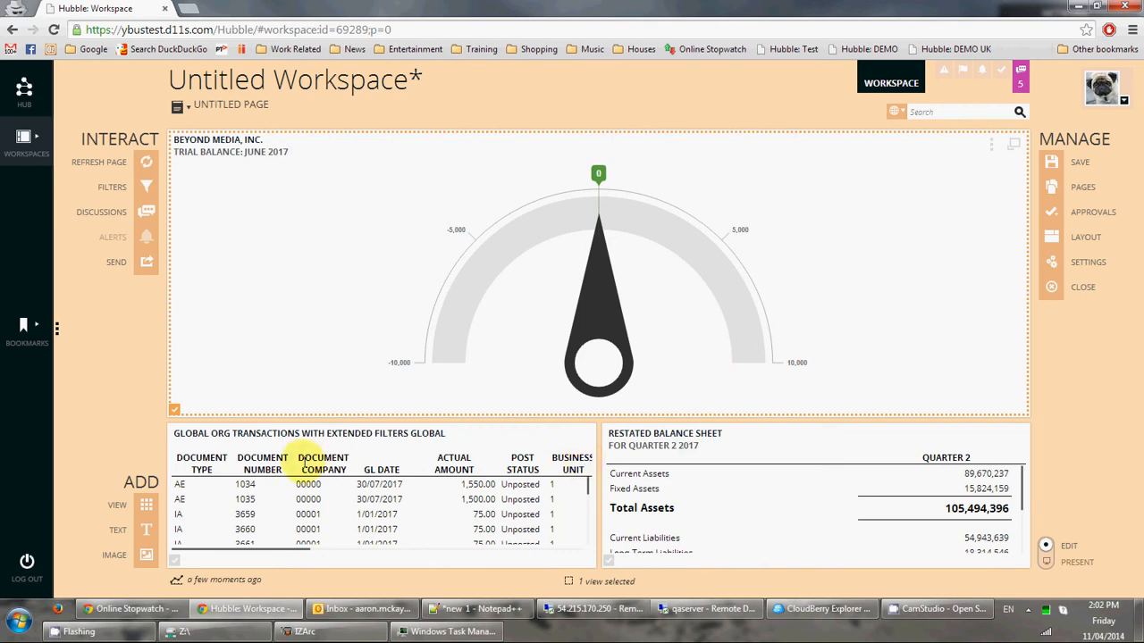
# Select the transactions table, balance sheet and trial balance gauge widgets to check them.
pyautogui.click(274, 456)
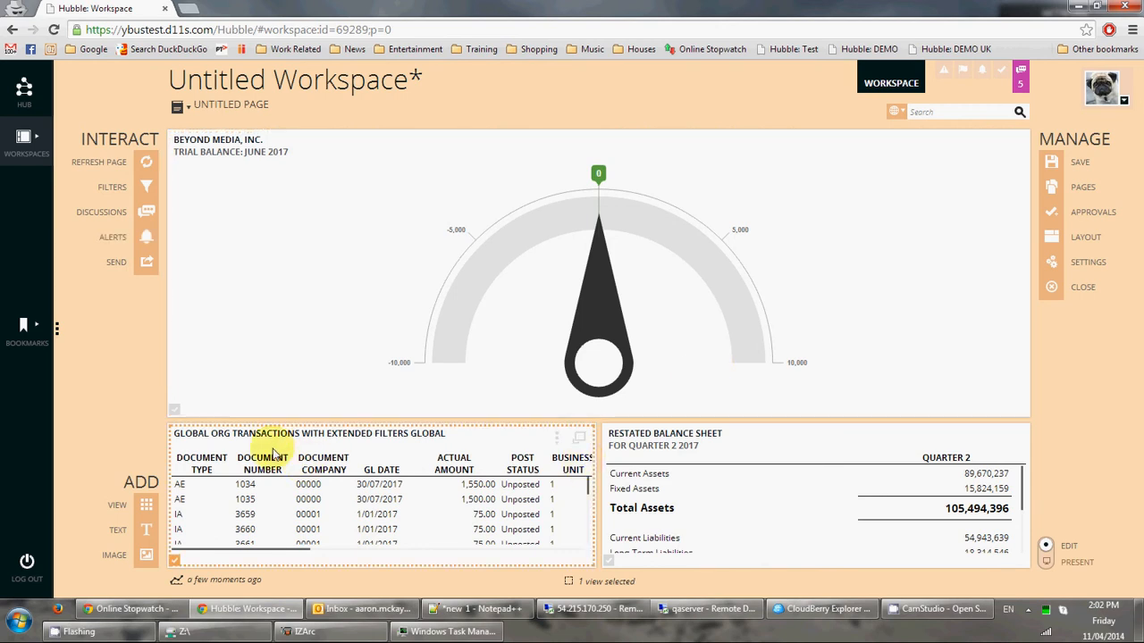
pyautogui.click(743, 471)
pyautogui.click(706, 272)
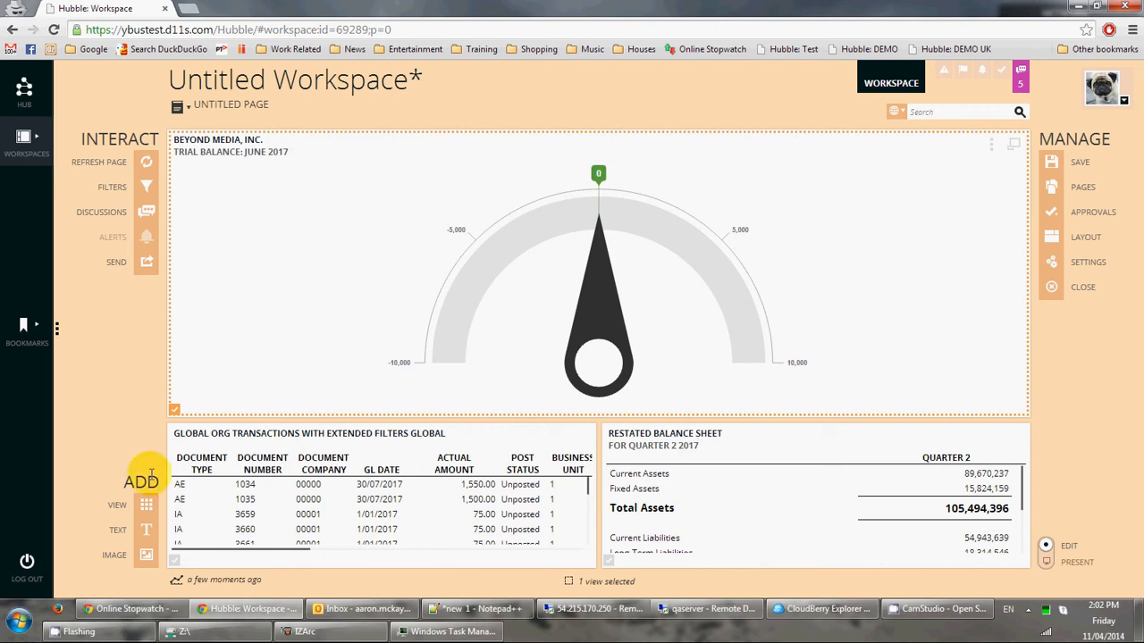
# Add a Text View reading 'This is my example workspace' to the page.
pyautogui.click(143, 535)
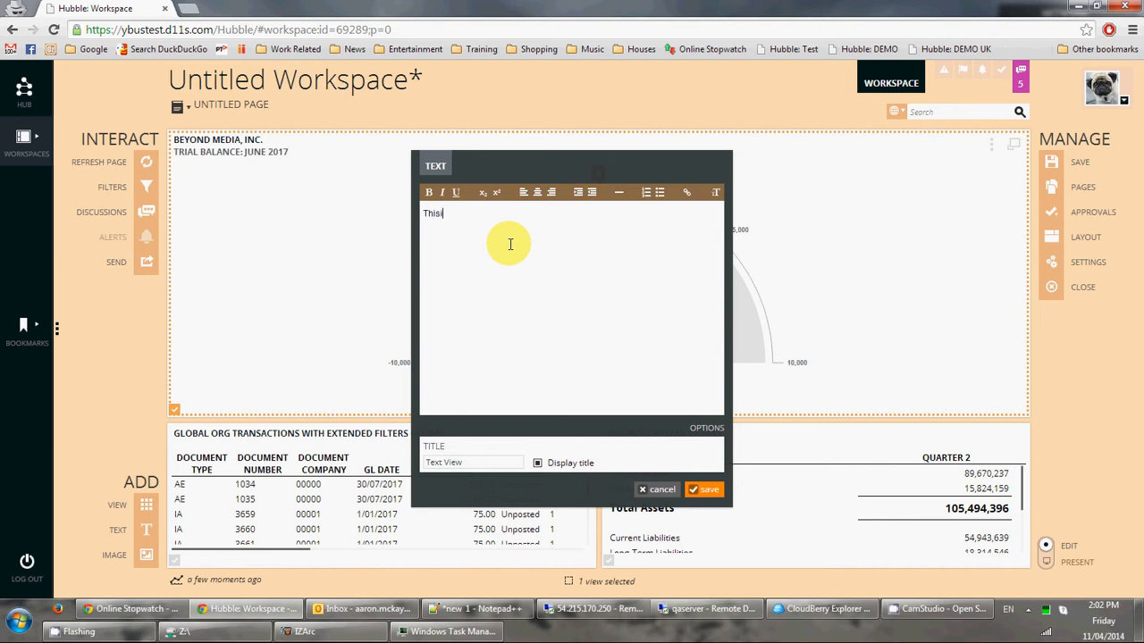
pyautogui.write('This is my example worksap')
pyautogui.click(708, 490)
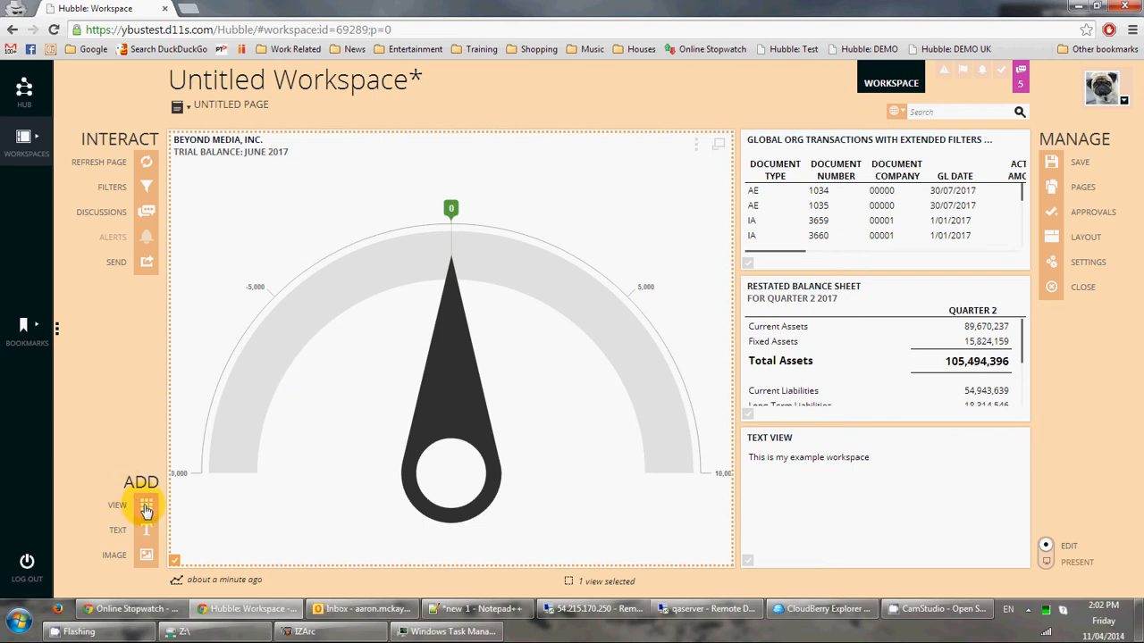
# Start an image view using the picture Norway_102_by_lonelywolf2.jpg.
pyautogui.click(146, 555)
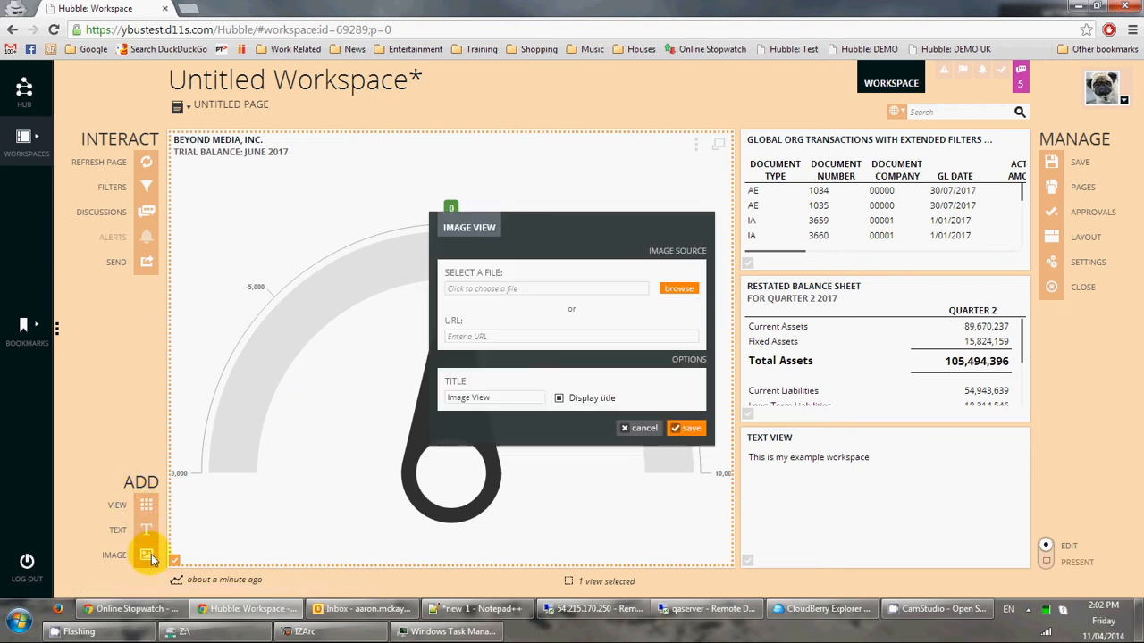
pyautogui.click(679, 290)
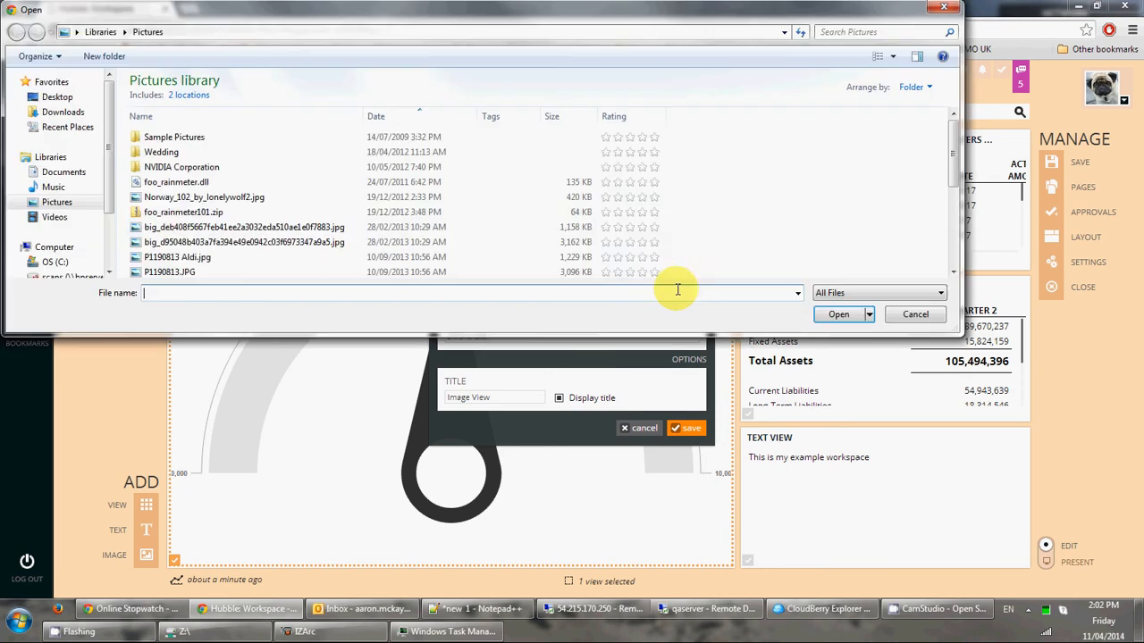
pyautogui.click(202, 197)
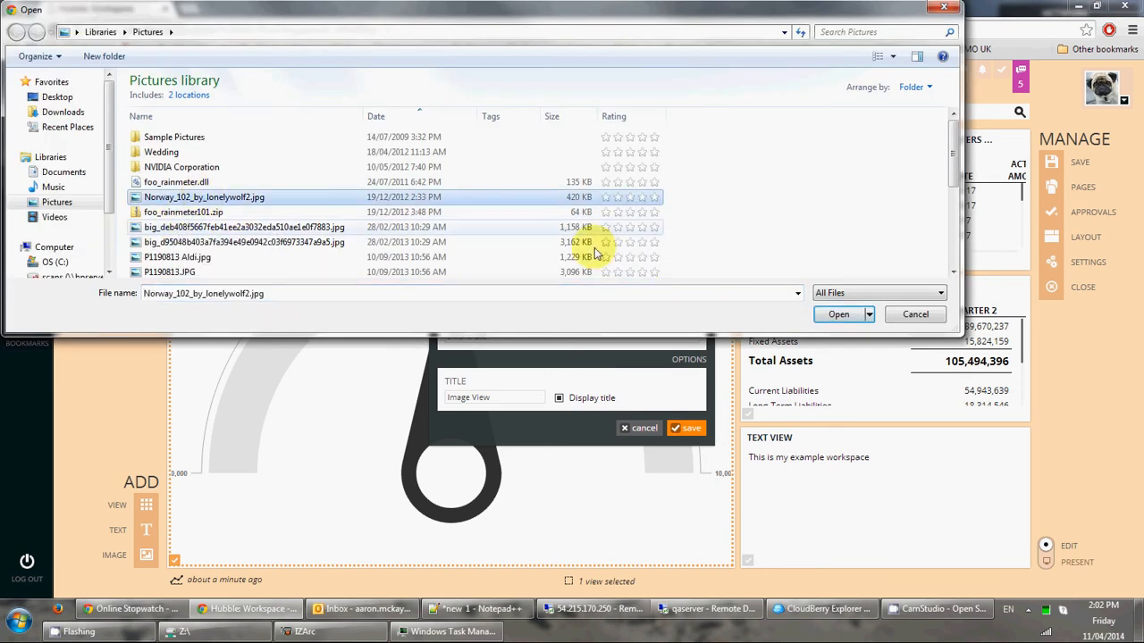
pyautogui.click(838, 323)
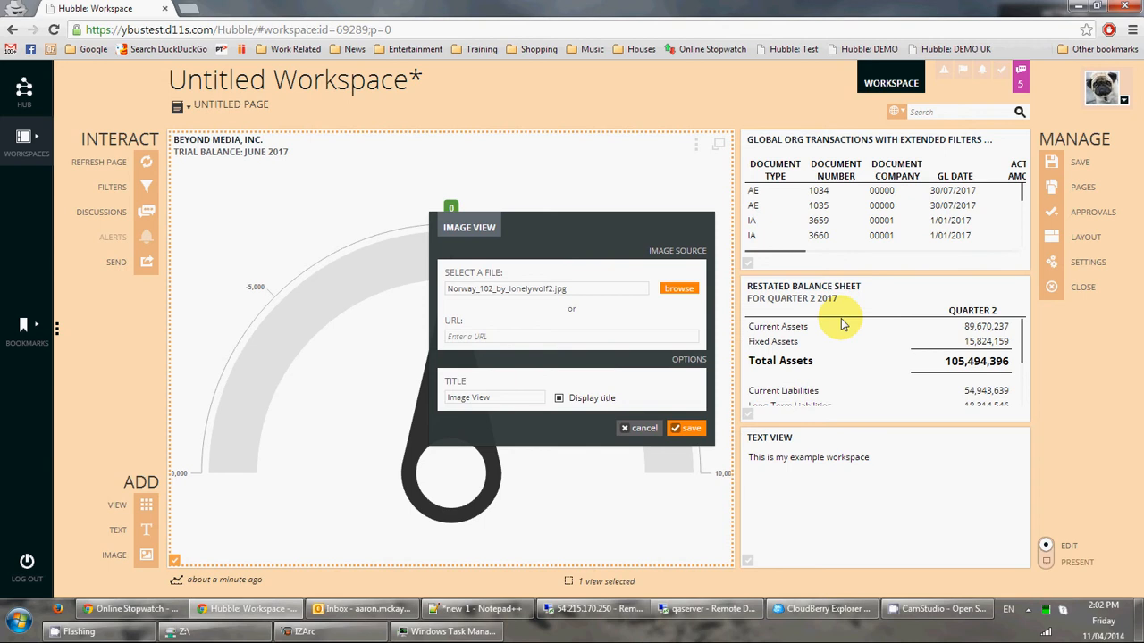
# Title the image view 'Example Image', place it on the page, and begin saving the workspace.
pyautogui.click(473, 396)
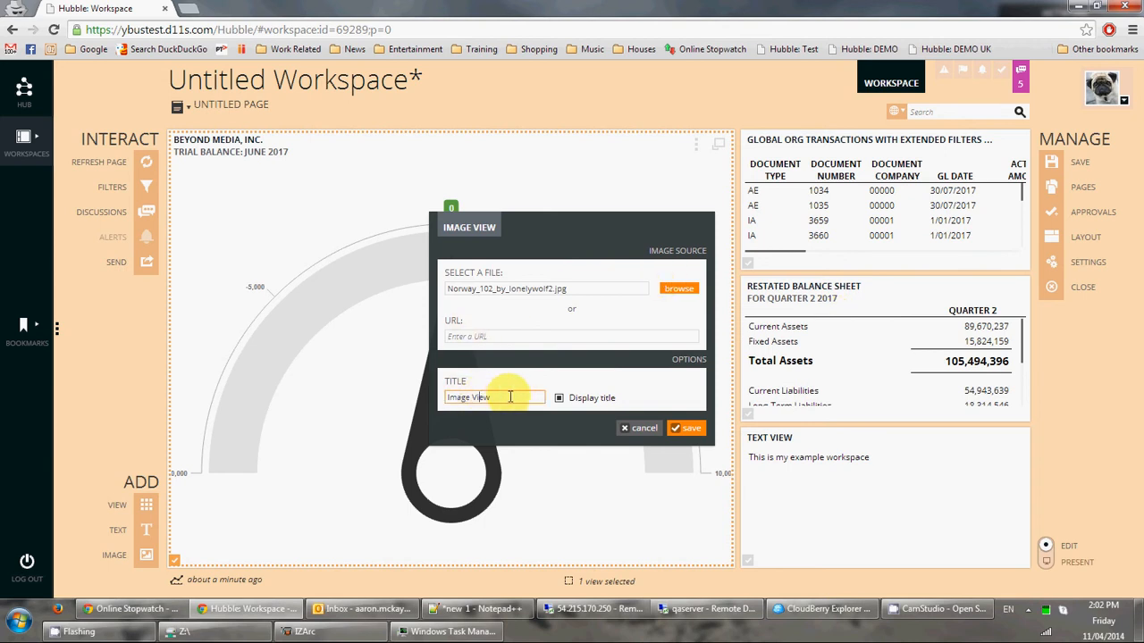
pyautogui.moveTo(510, 396); pyautogui.dragTo(349, 382)
pyautogui.write('Exam')
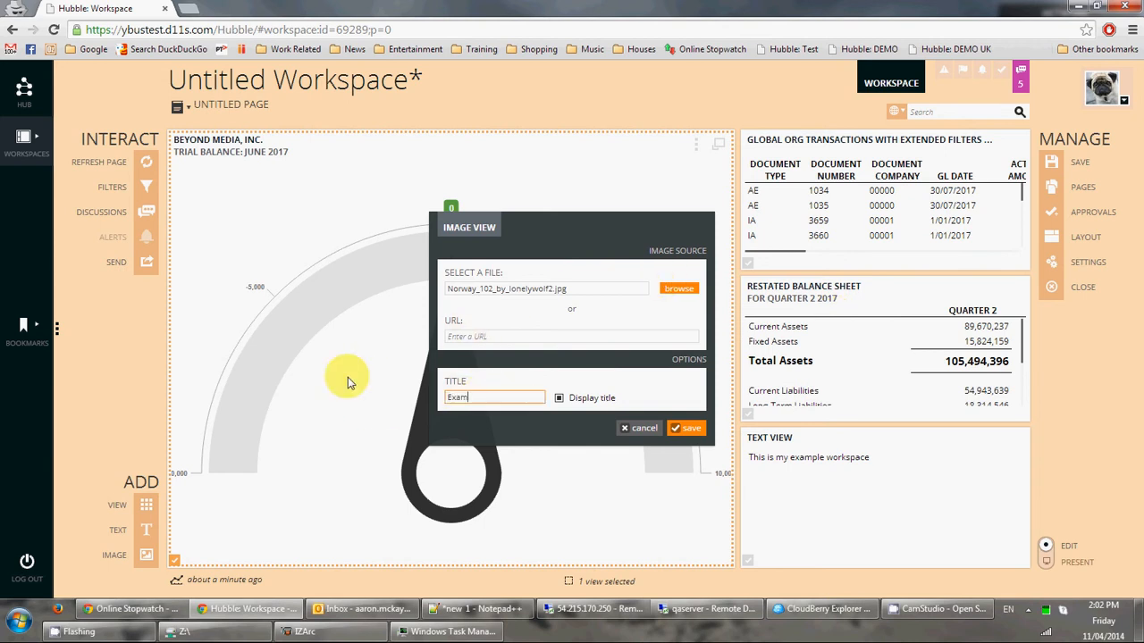
pyautogui.write('ple Image')
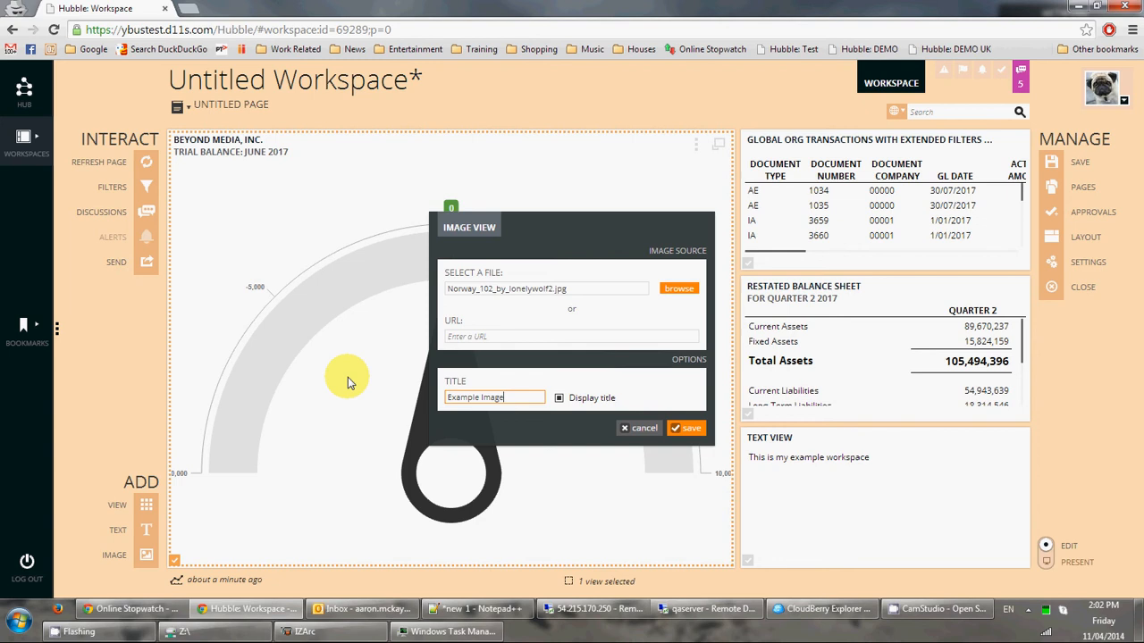
pyautogui.click(684, 428)
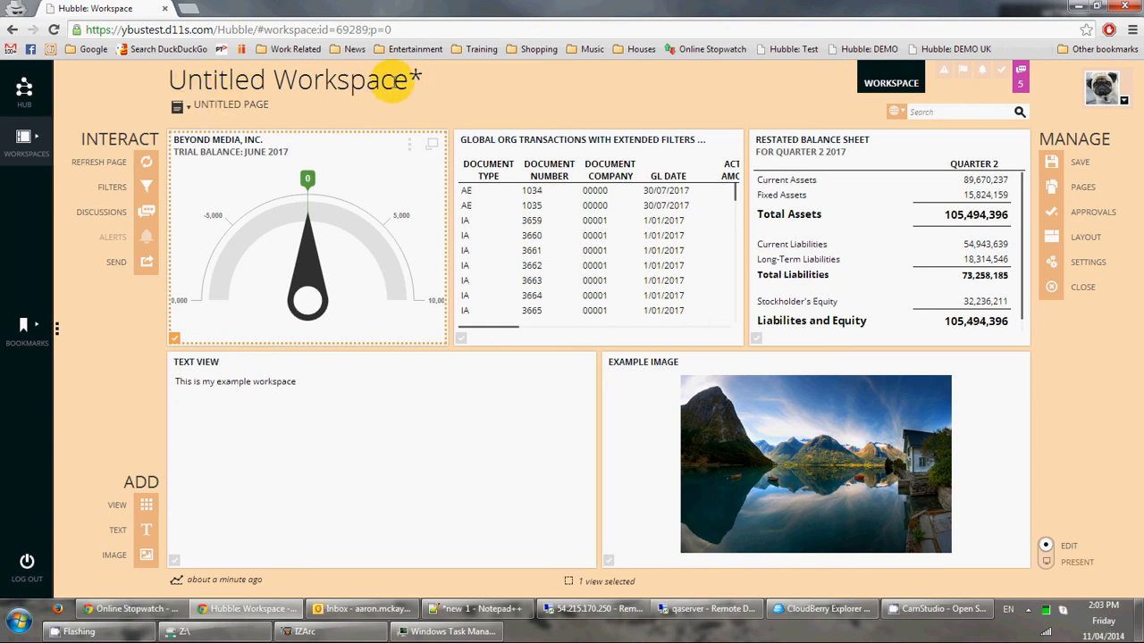
pyautogui.click(1051, 162)
pyautogui.moveTo(541, 332); pyautogui.dragTo(392, 336)
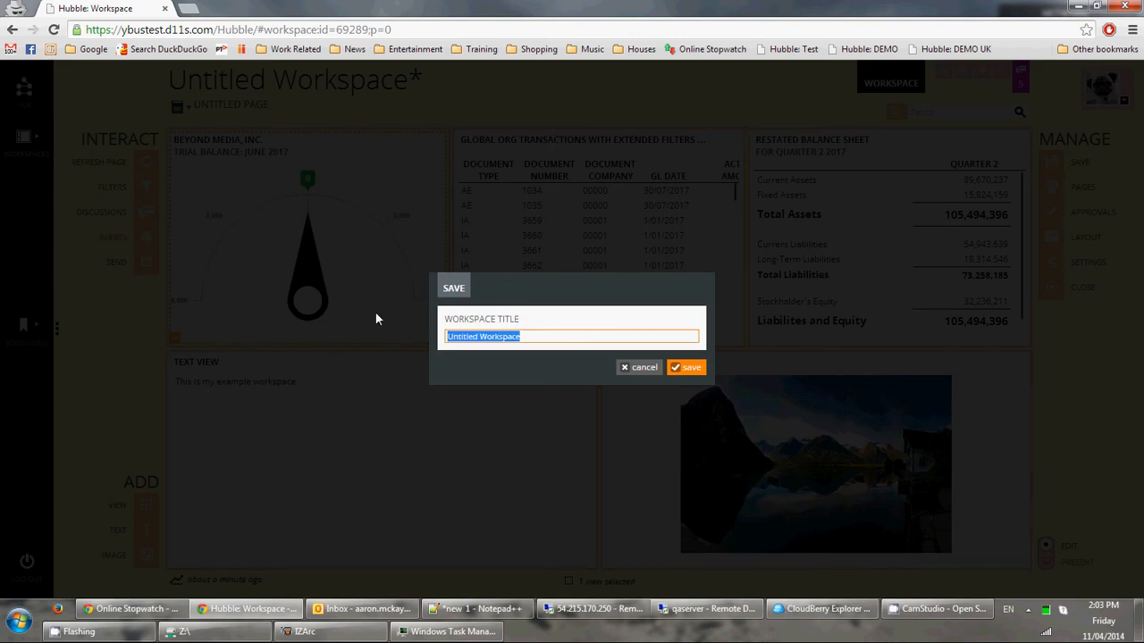
# Replace the workspace title with 'Example video' and confirm the save.
pyautogui.write('Example video')
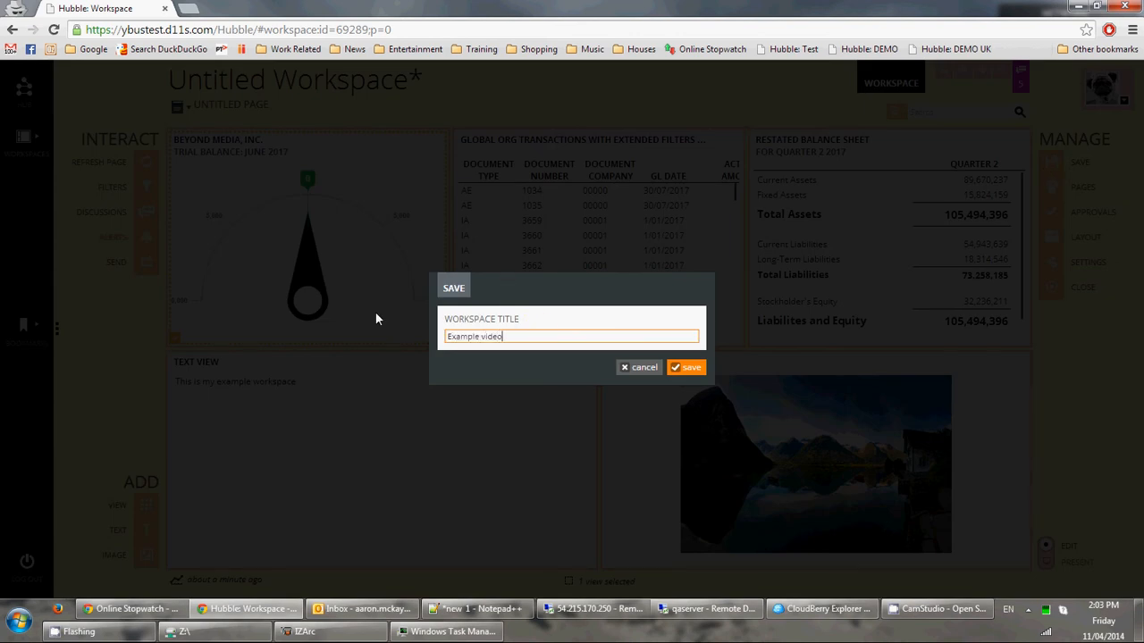
pyautogui.click(683, 368)
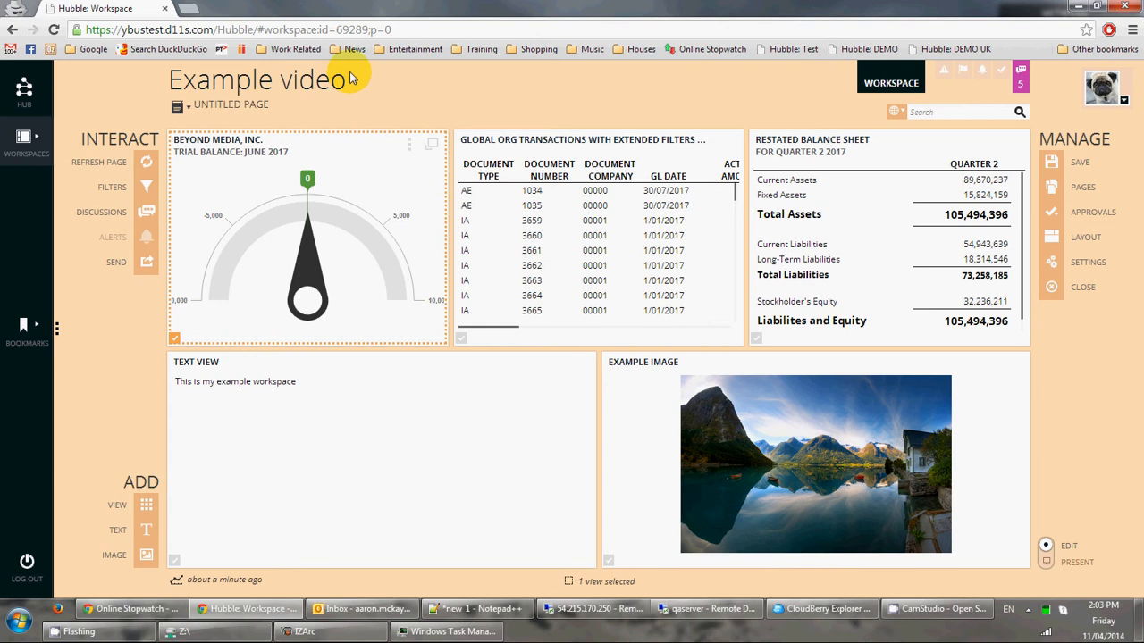
# Drag the Example Image view into the left slot, swapping it with the Text View.
pyautogui.moveTo(635, 365); pyautogui.dragTo(272, 364)
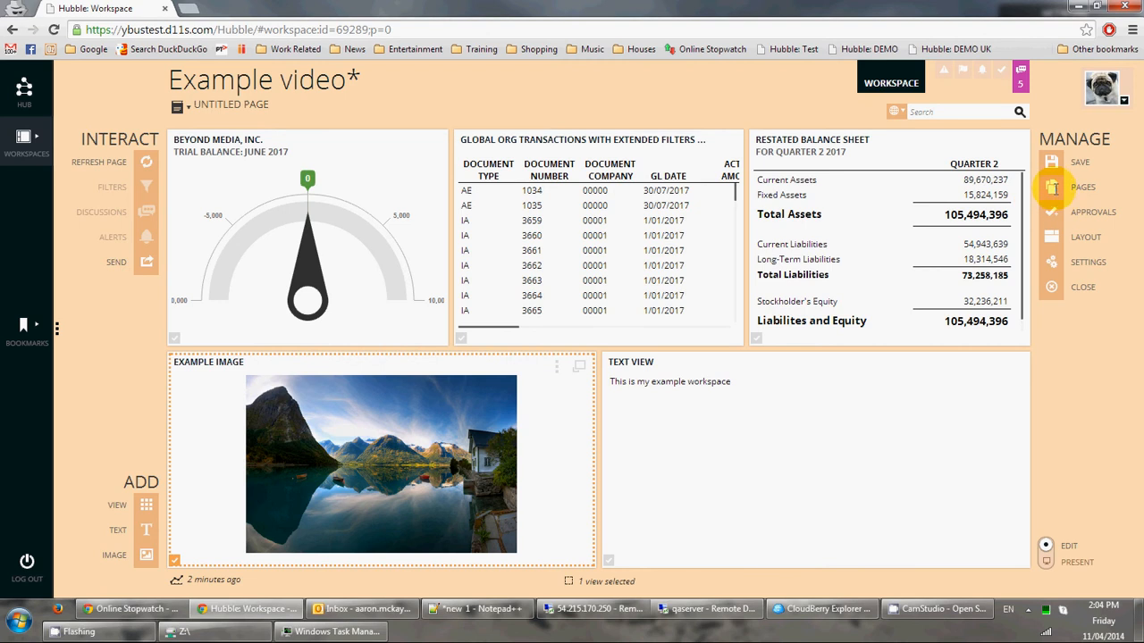
# Rename the workspace's first page to 'First Page'.
pyautogui.click(1054, 185)
pyautogui.doubleClick(888, 237)
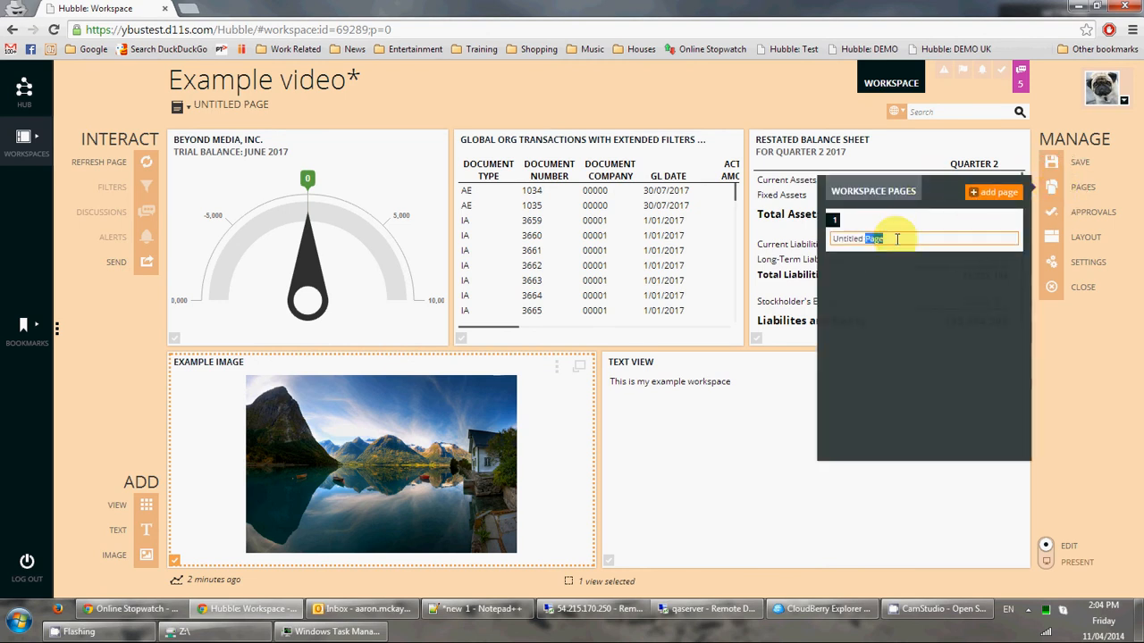
pyautogui.click(867, 236)
pyautogui.moveTo(890, 237); pyautogui.dragTo(778, 201)
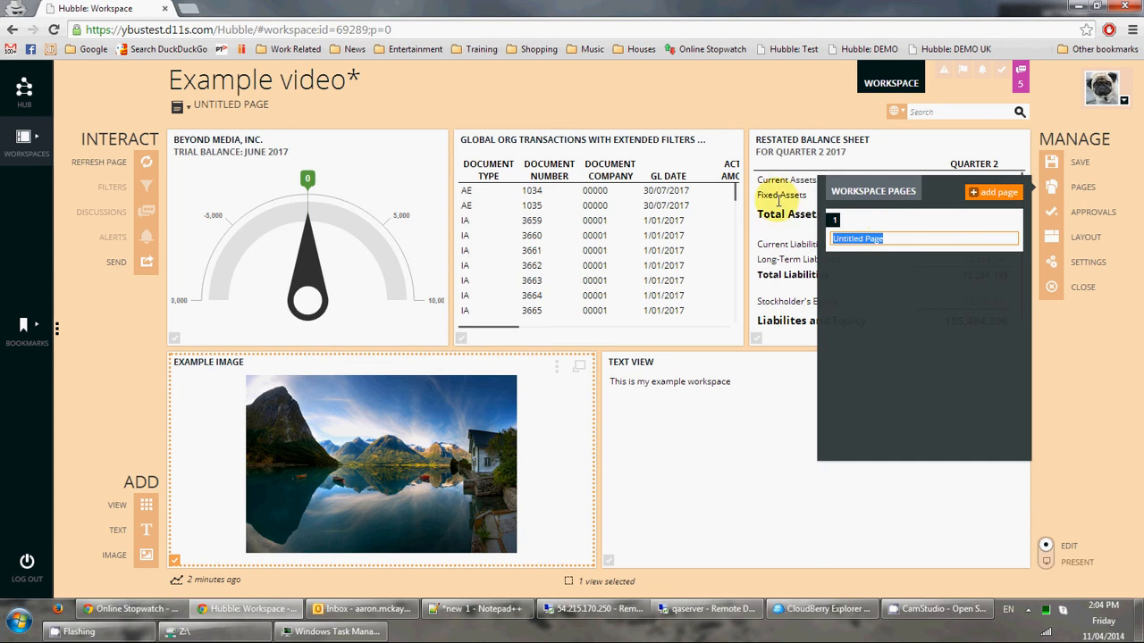
pyautogui.write('First Page')
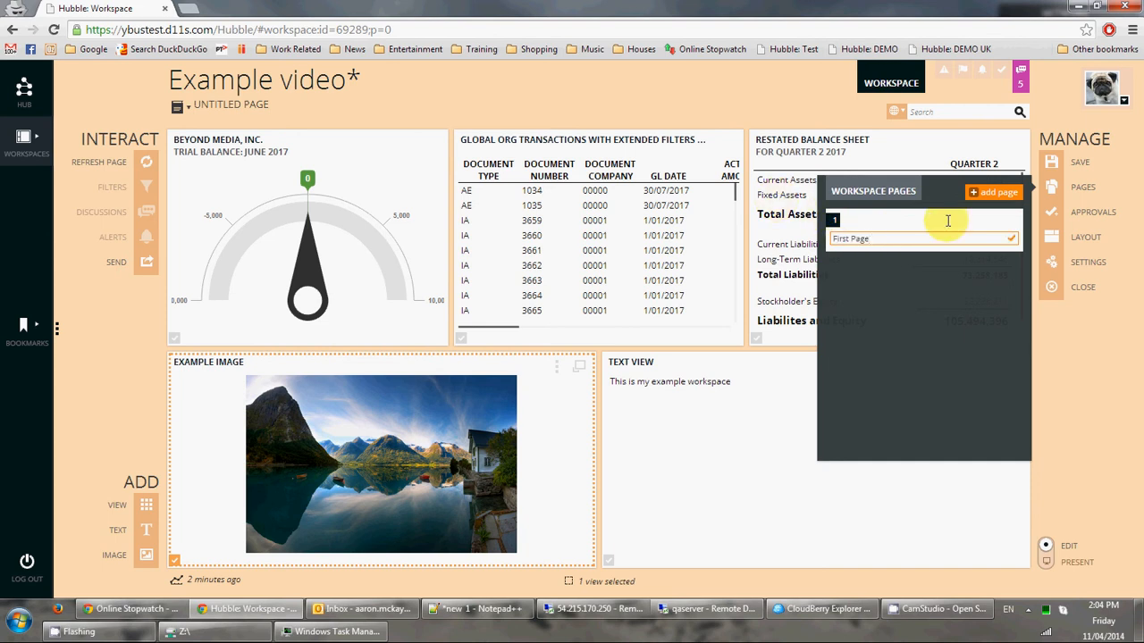
pyautogui.press('Return')
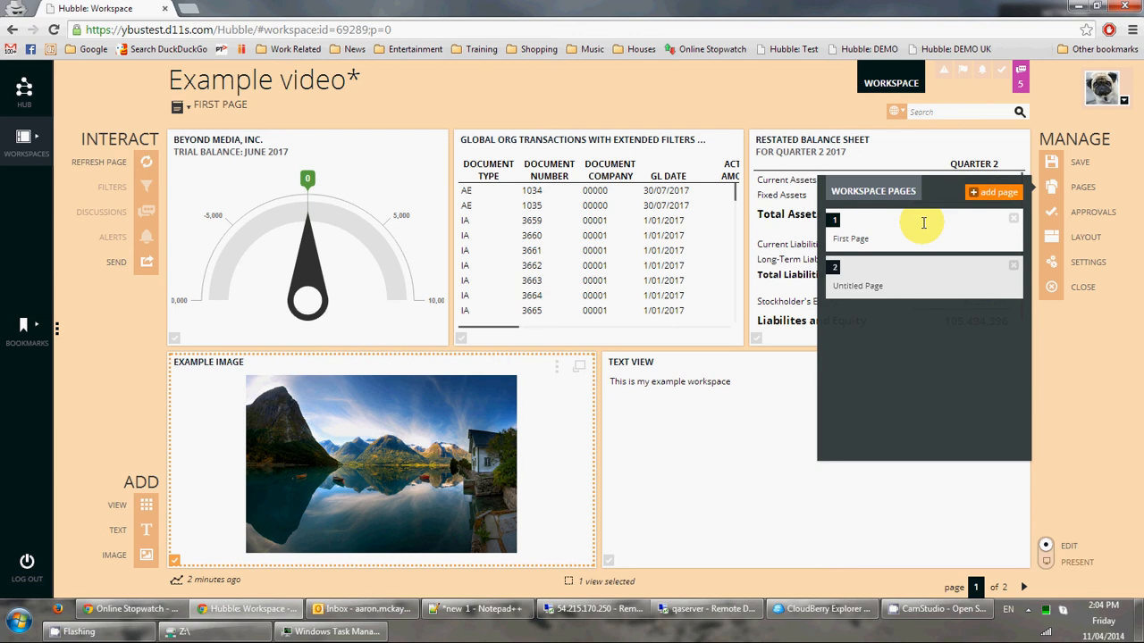
# Name the second page 'Second Page' and close the pages list.
pyautogui.click(901, 285)
pyautogui.write('Second Page')
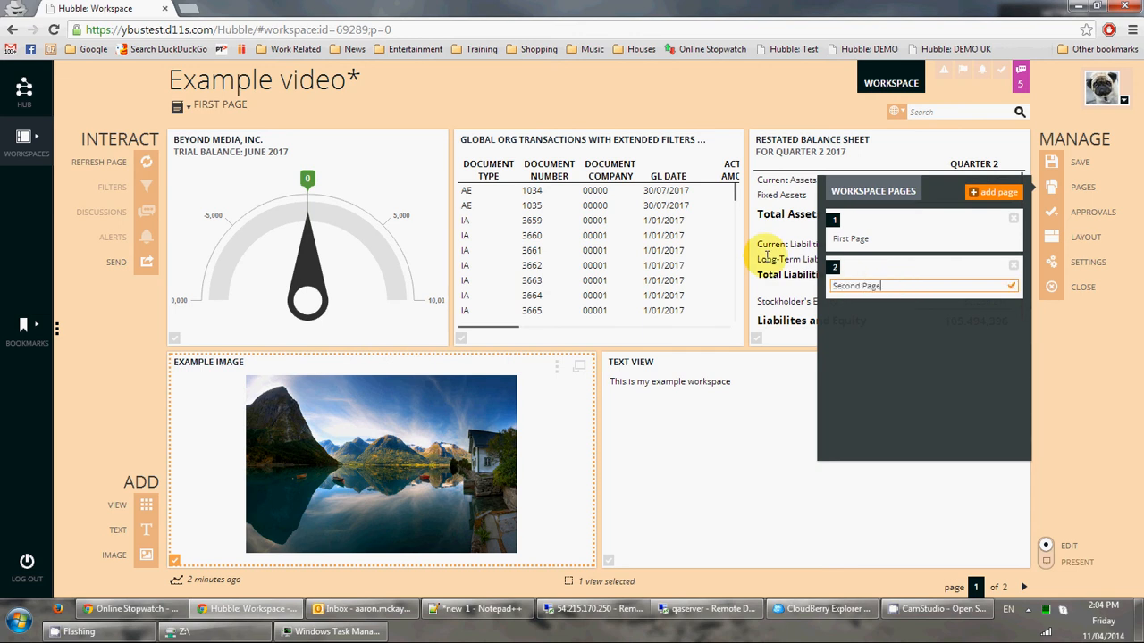
pyautogui.press('Return')
pyautogui.click(917, 497)
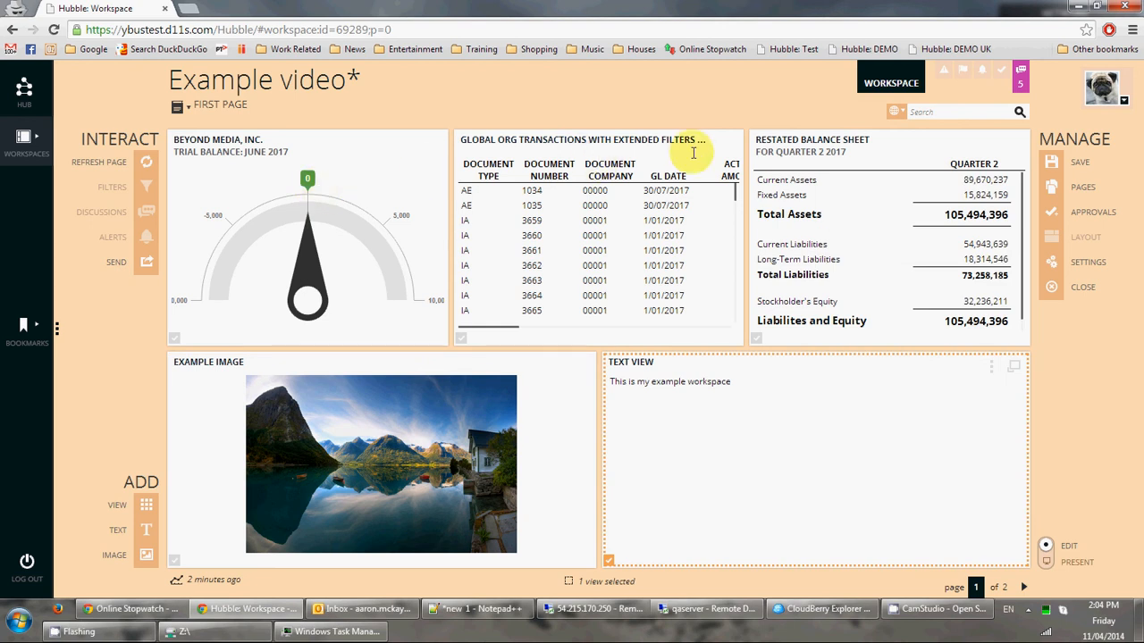
# Maximize and restore the transactions table, then bring up its widget actions menu.
pyautogui.click(505, 146)
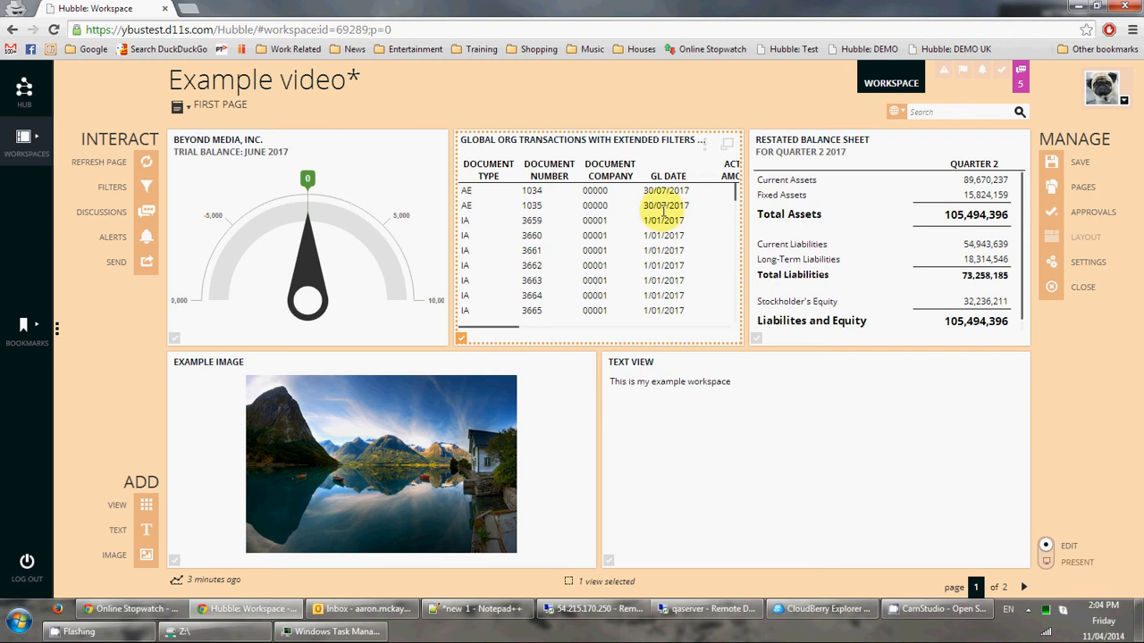
pyautogui.click(726, 143)
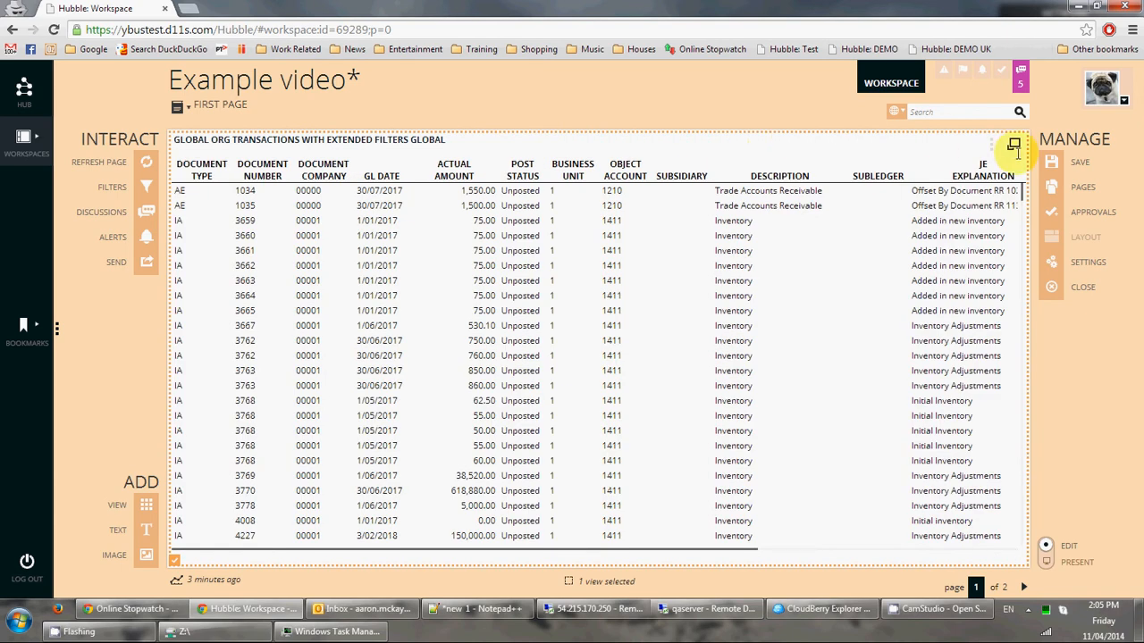
pyautogui.click(1013, 143)
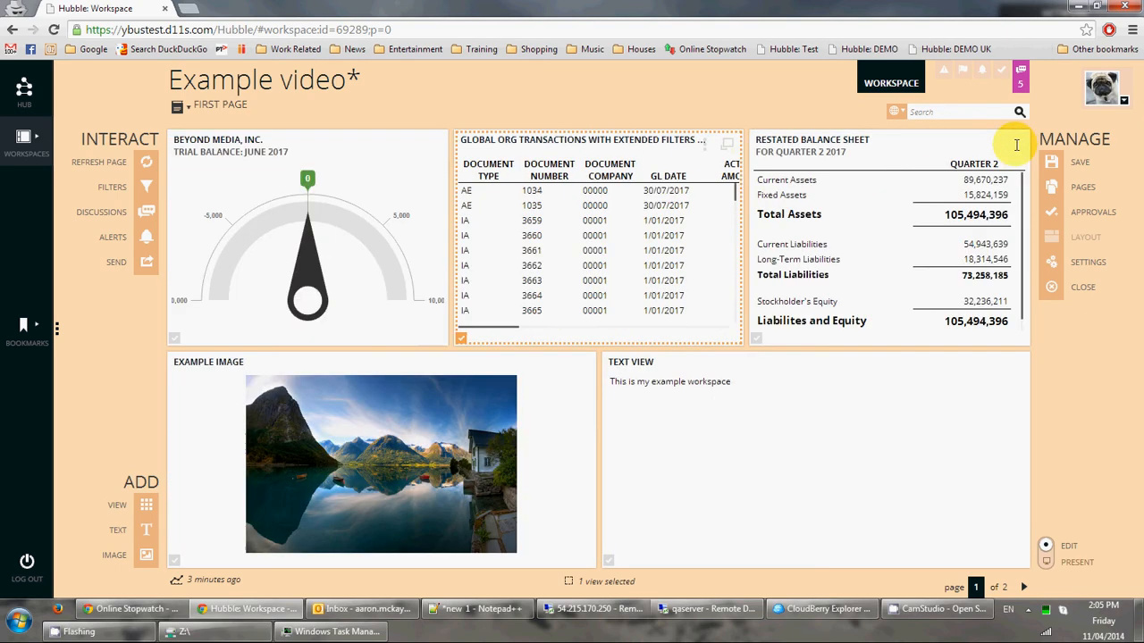
pyautogui.click(704, 146)
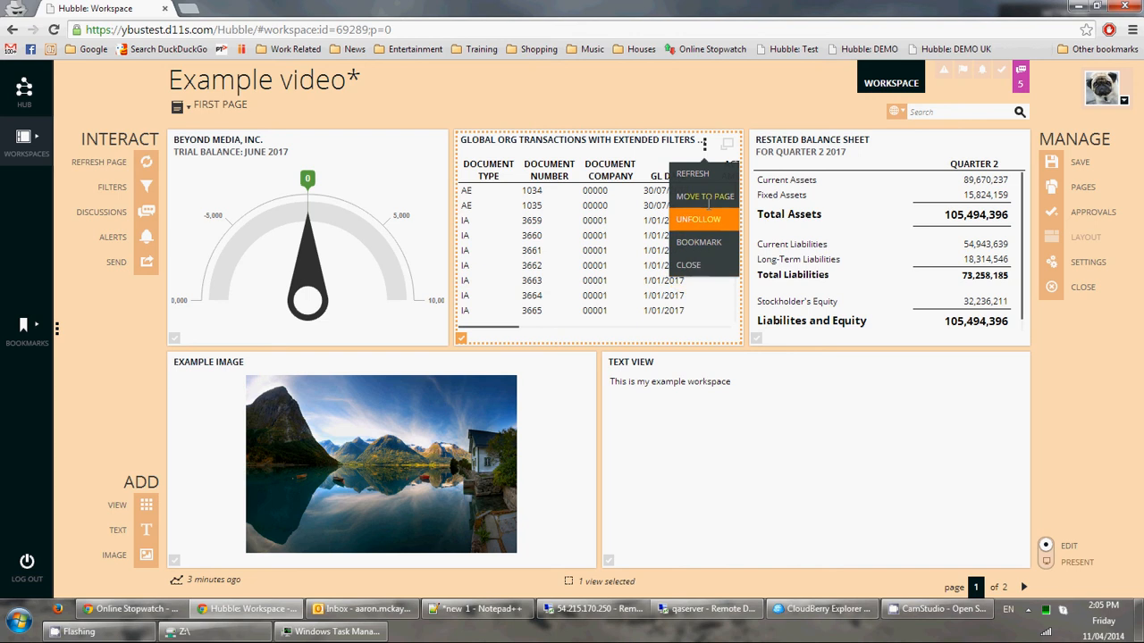
# Use Move to Page to send the transactions view to Second Page.
pyautogui.click(708, 198)
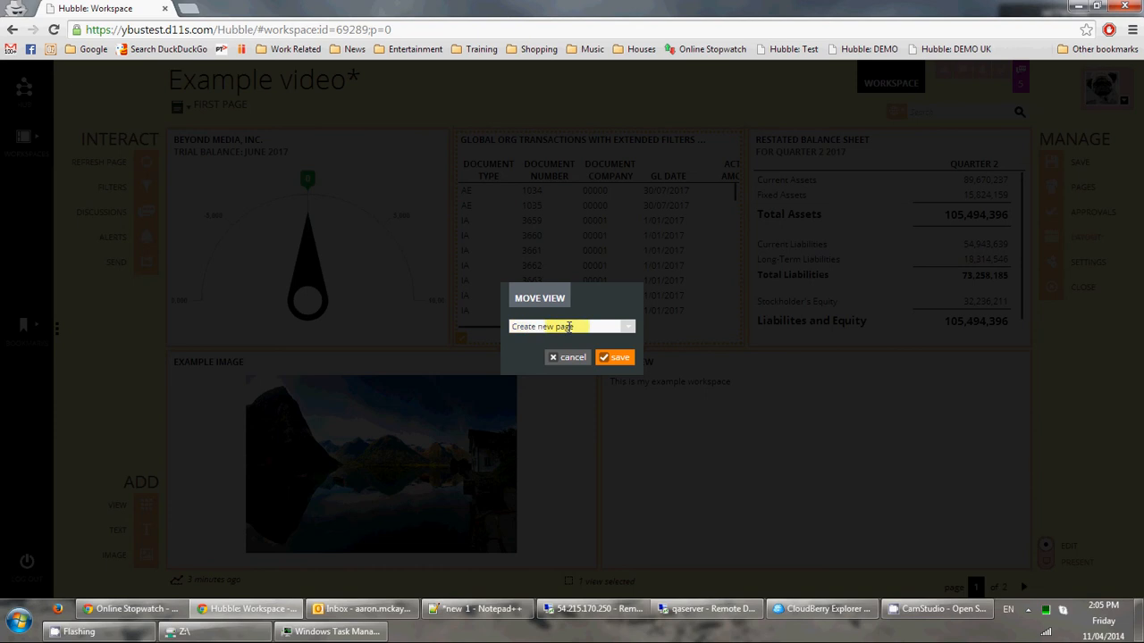
pyautogui.click(628, 325)
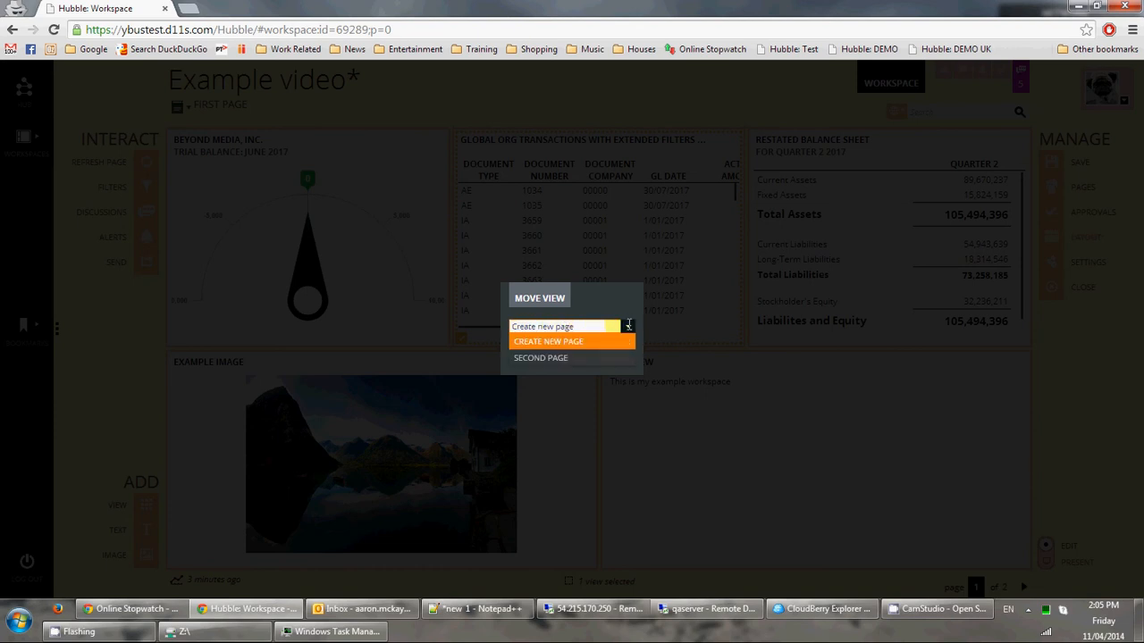
pyautogui.click(541, 358)
pyautogui.click(618, 361)
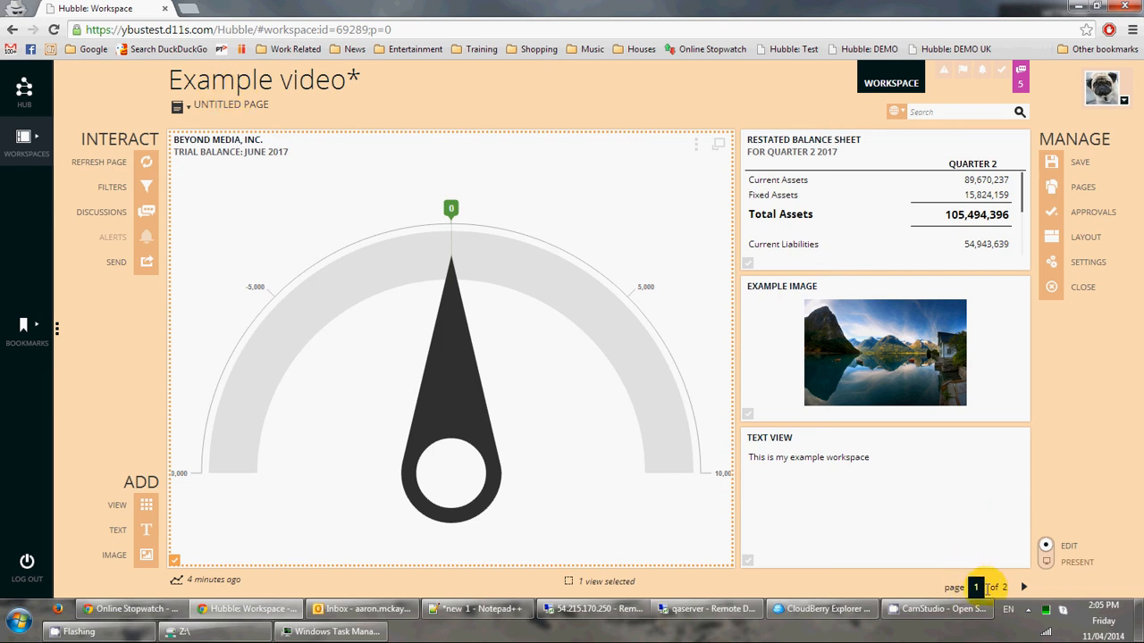
# Move to Second Page with the Global Org Transactions table and show the table of contents.
pyautogui.click(1023, 587)
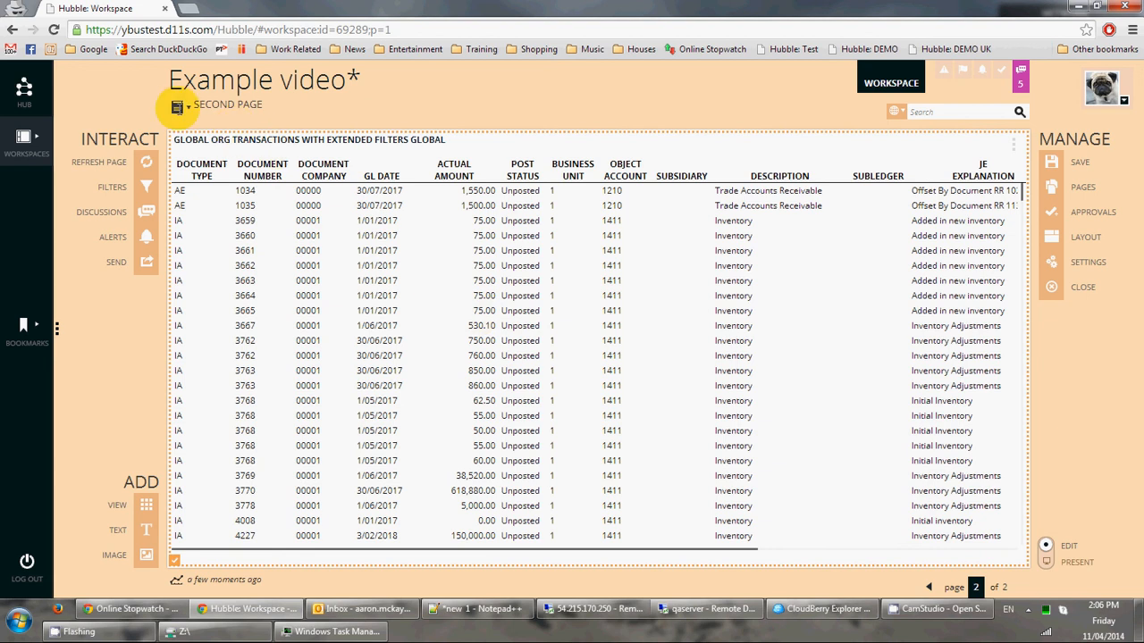
pyautogui.click(178, 107)
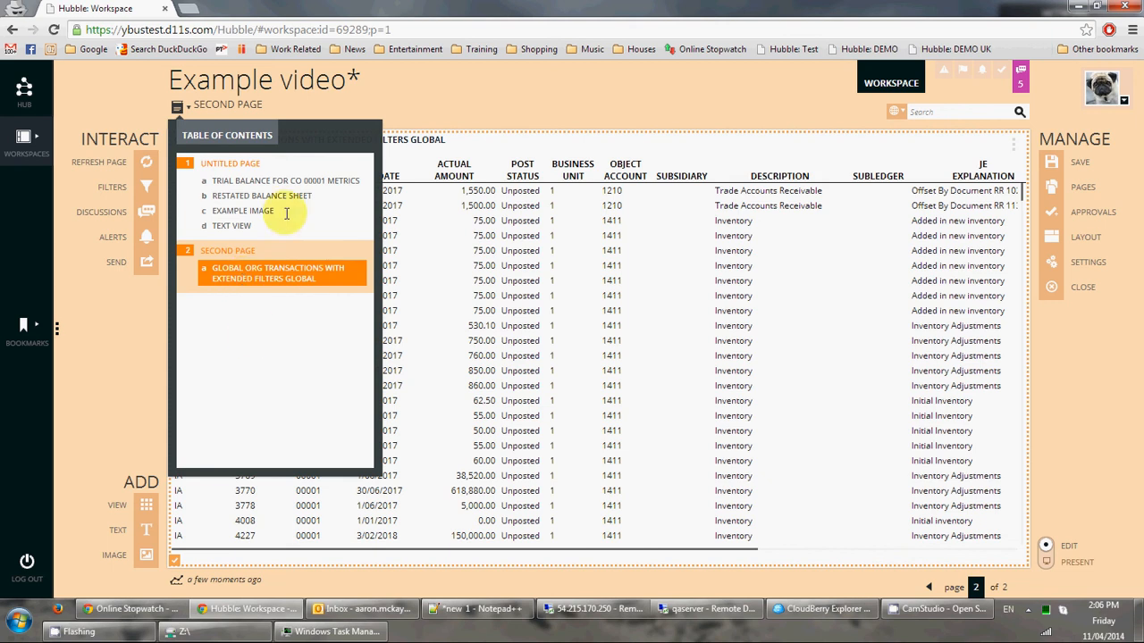
# Select an entry in the table of contents, close the panel, then reopen it.
pyautogui.click(267, 182)
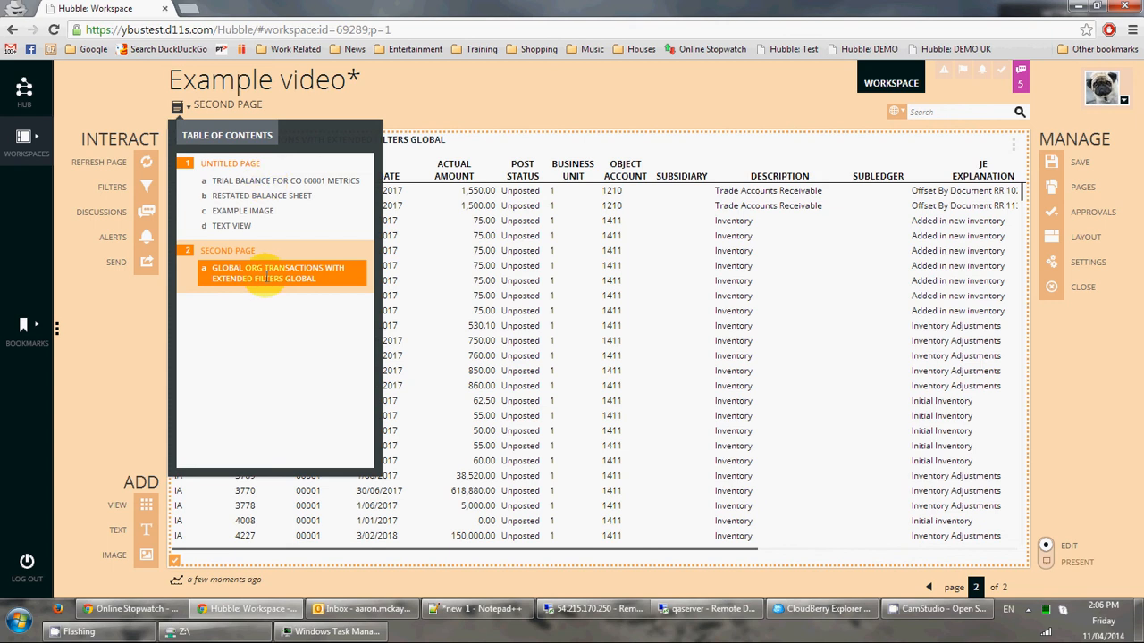
pyautogui.click(562, 120)
pyautogui.click(177, 106)
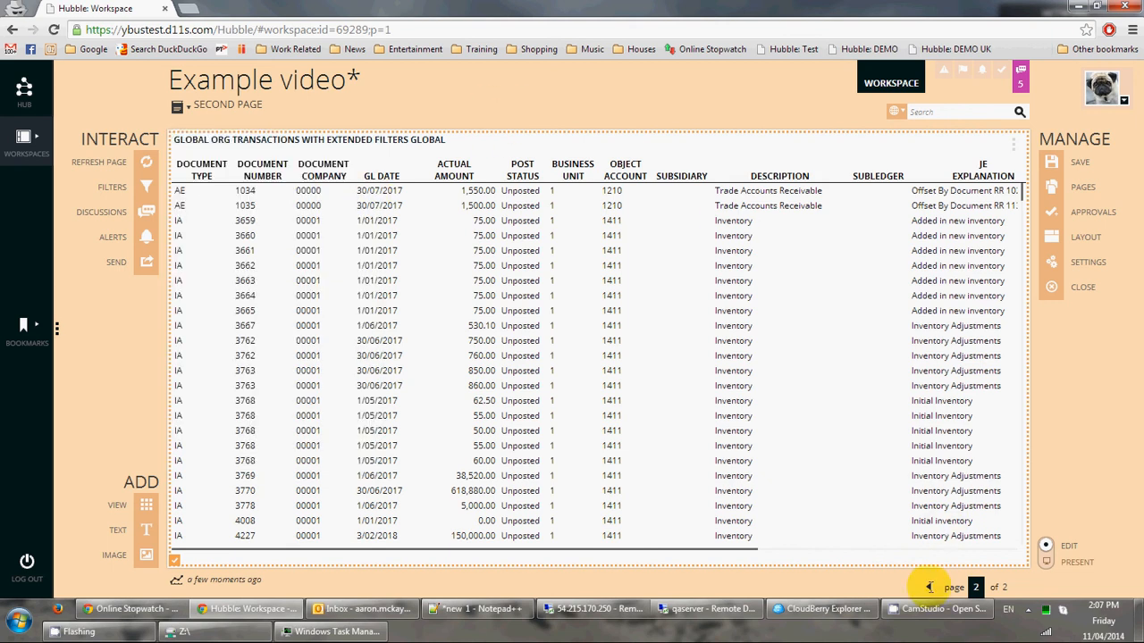
# Return to page 1 of 2, then maximize and restore the trial balance gauge.
pyautogui.click(930, 587)
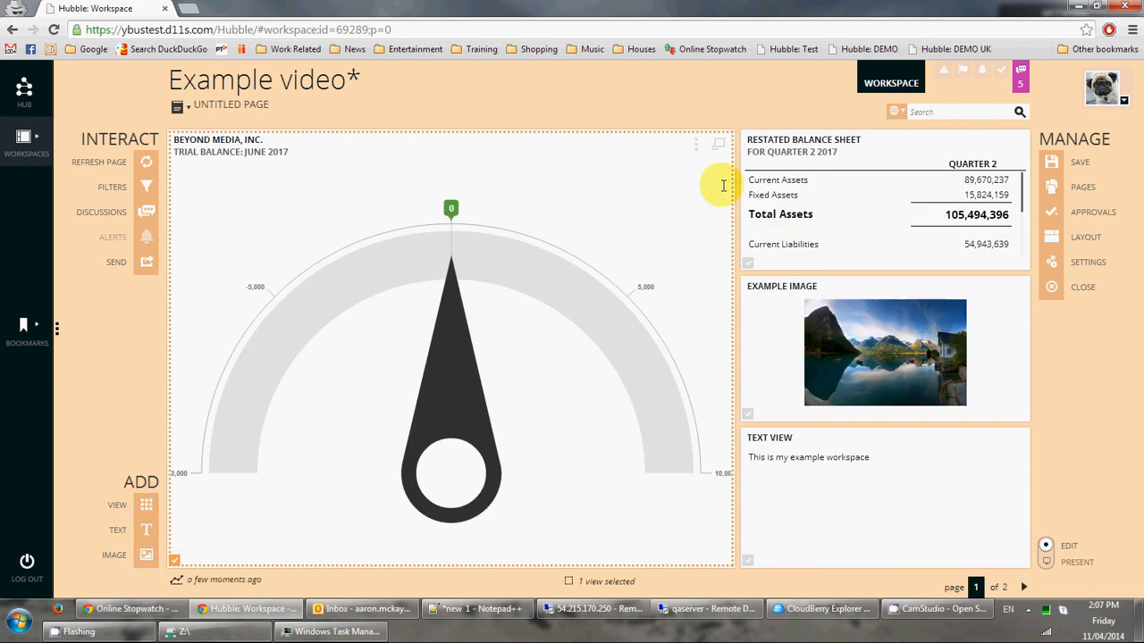
pyautogui.click(719, 143)
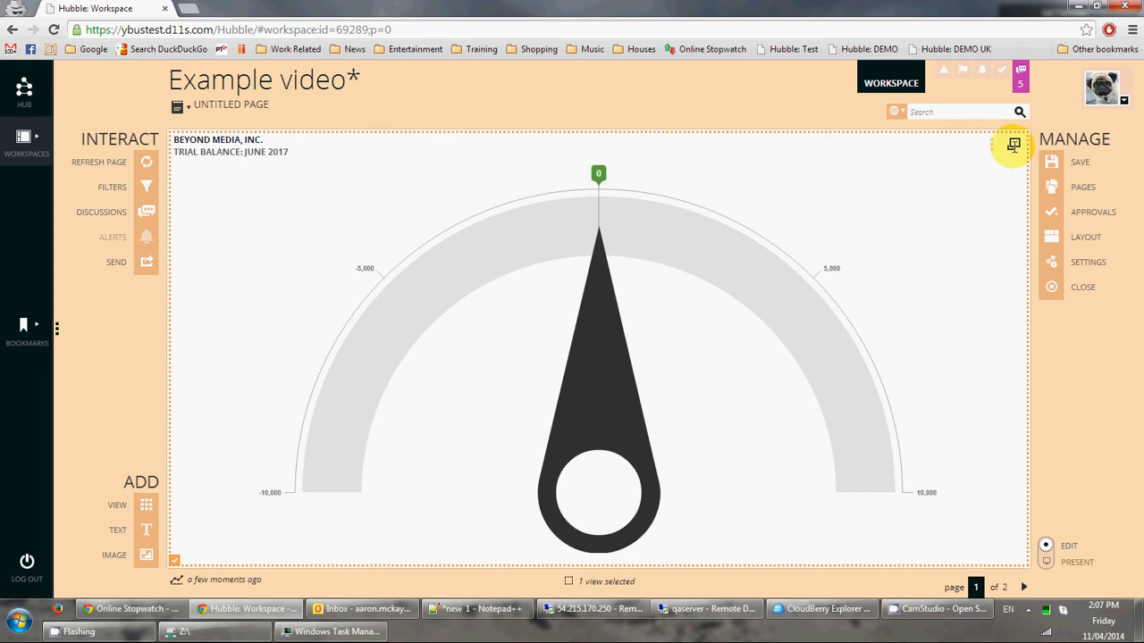
pyautogui.click(1013, 145)
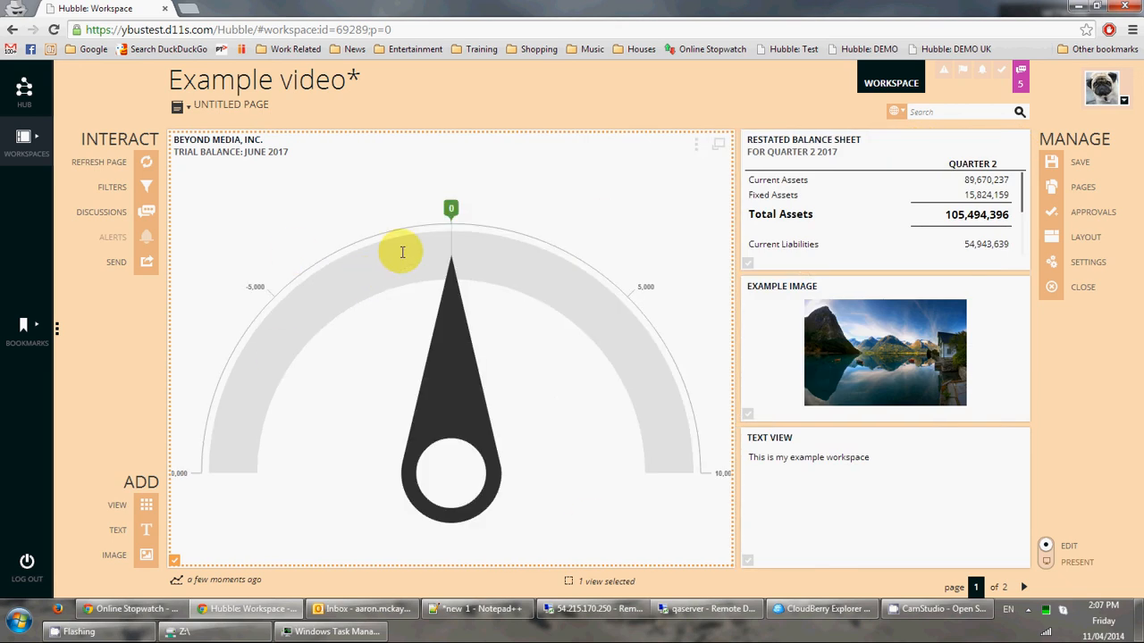